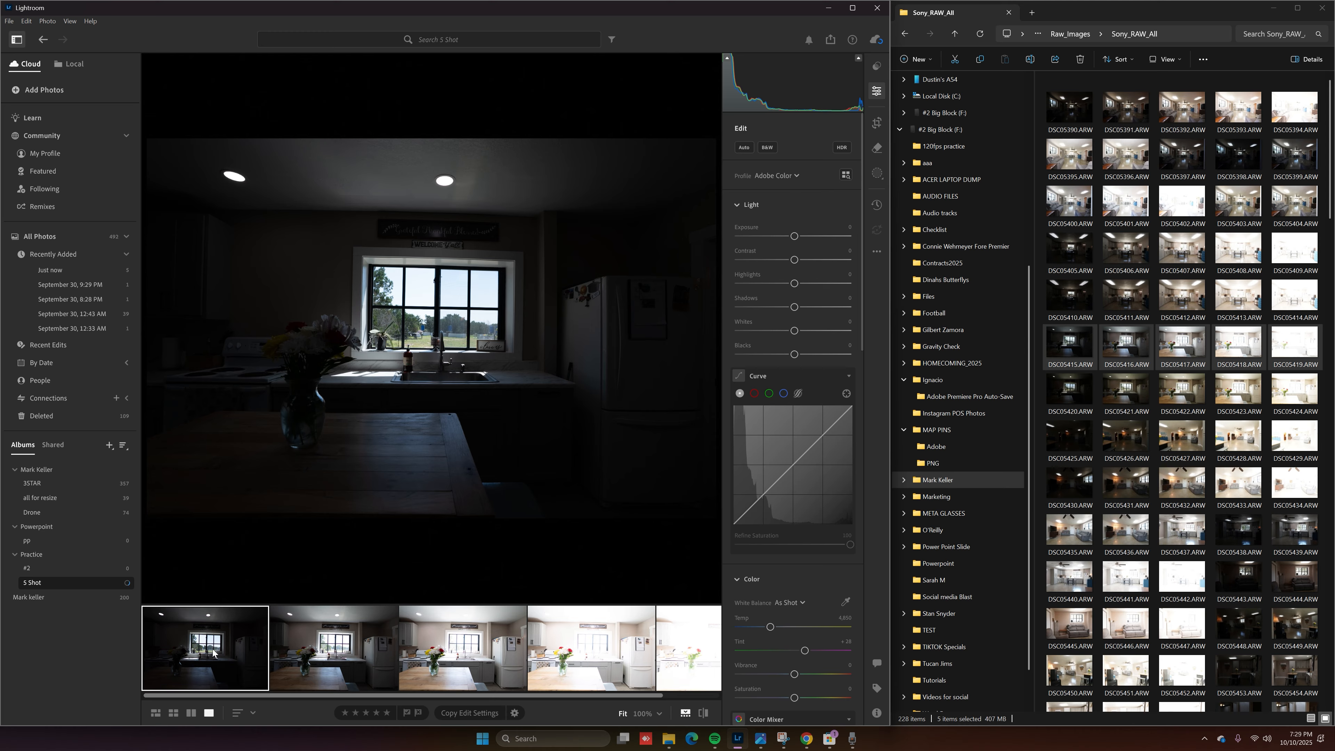
# Select all five bracketed kitchen photos in 5 Shot and show the Photo Merge submenu
pyautogui.hscroll(2, 634, 669)
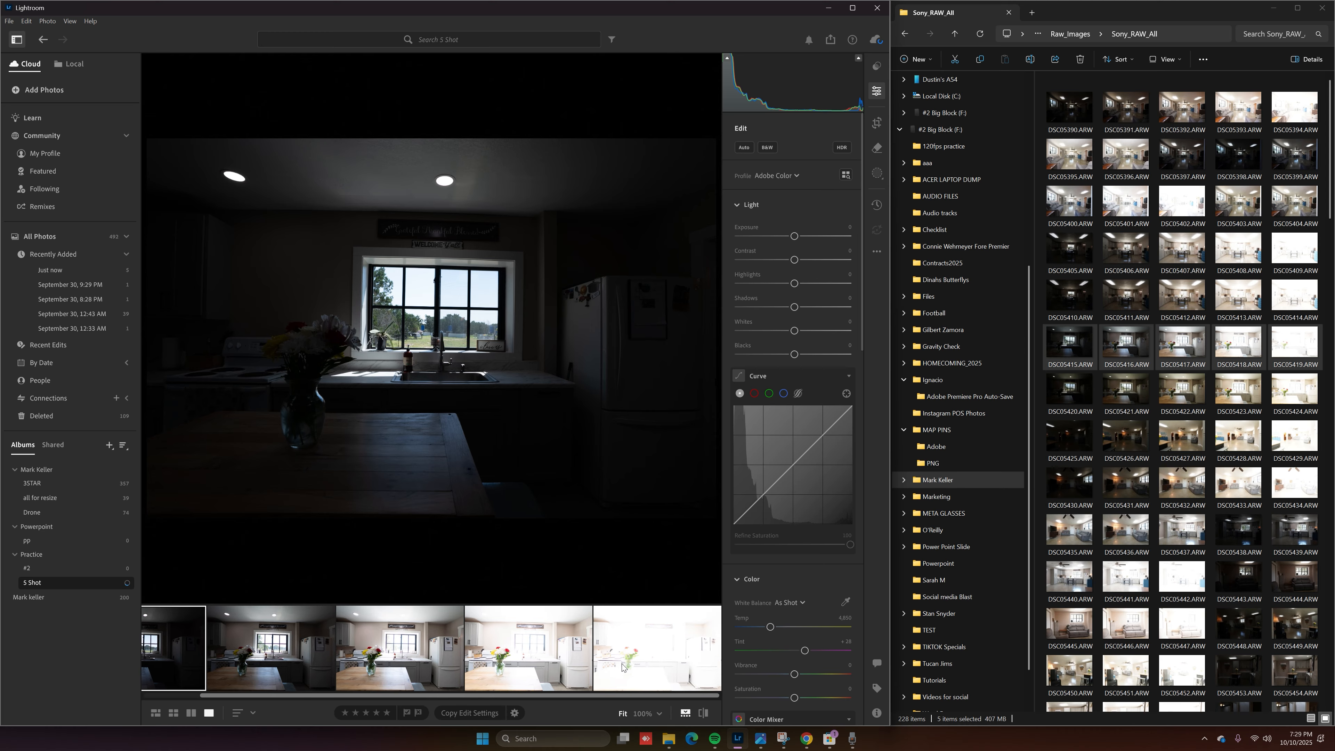
pyautogui.hotkey('ctrl', 'a')
pyautogui.rightClick(619, 662)
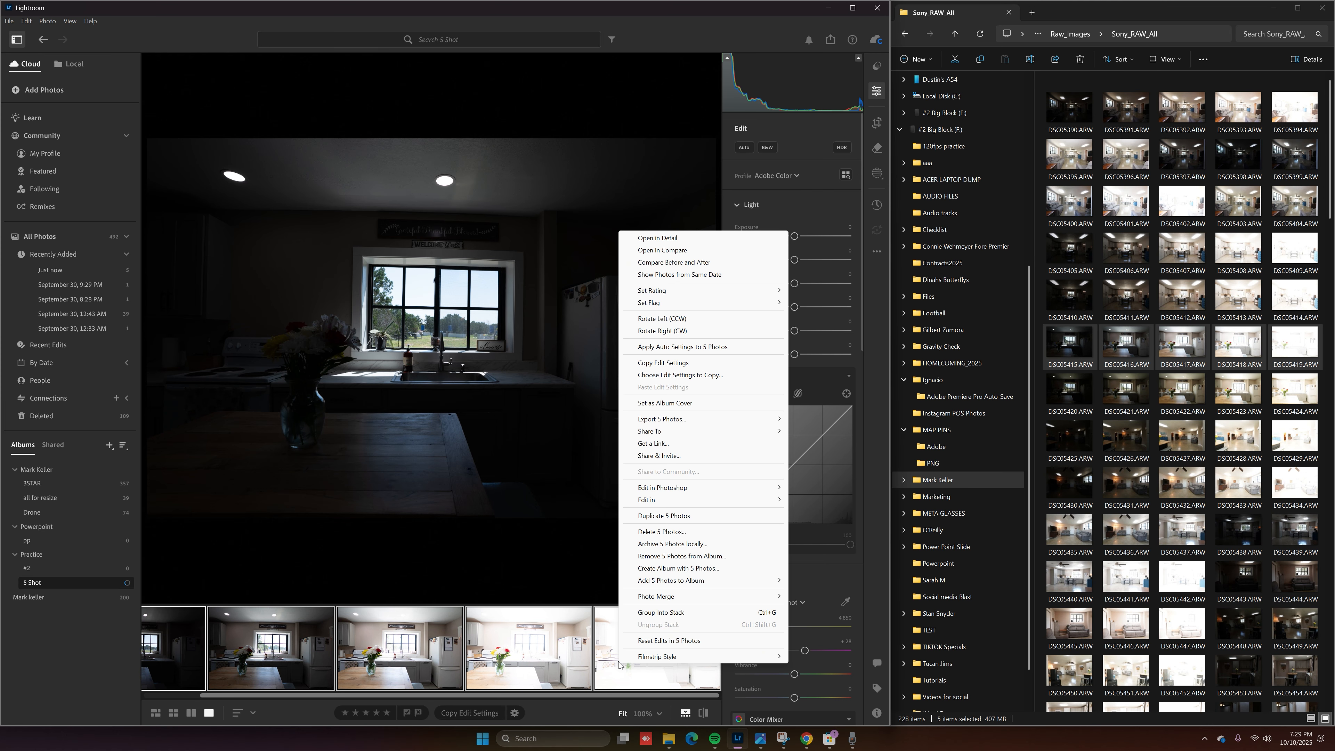
pyautogui.moveTo(683, 596)
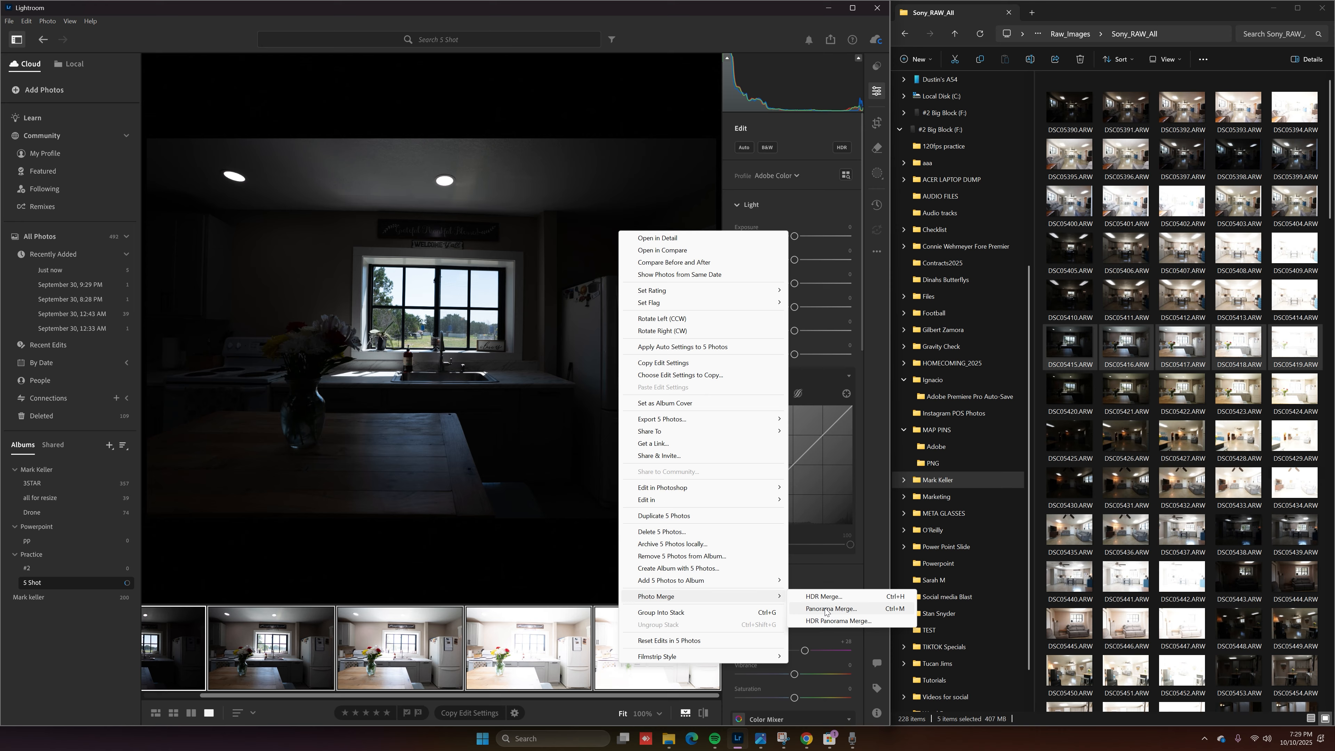
# Run HDR Merge on the five exposures and maximize the Lightroom window
pyautogui.click(843, 599)
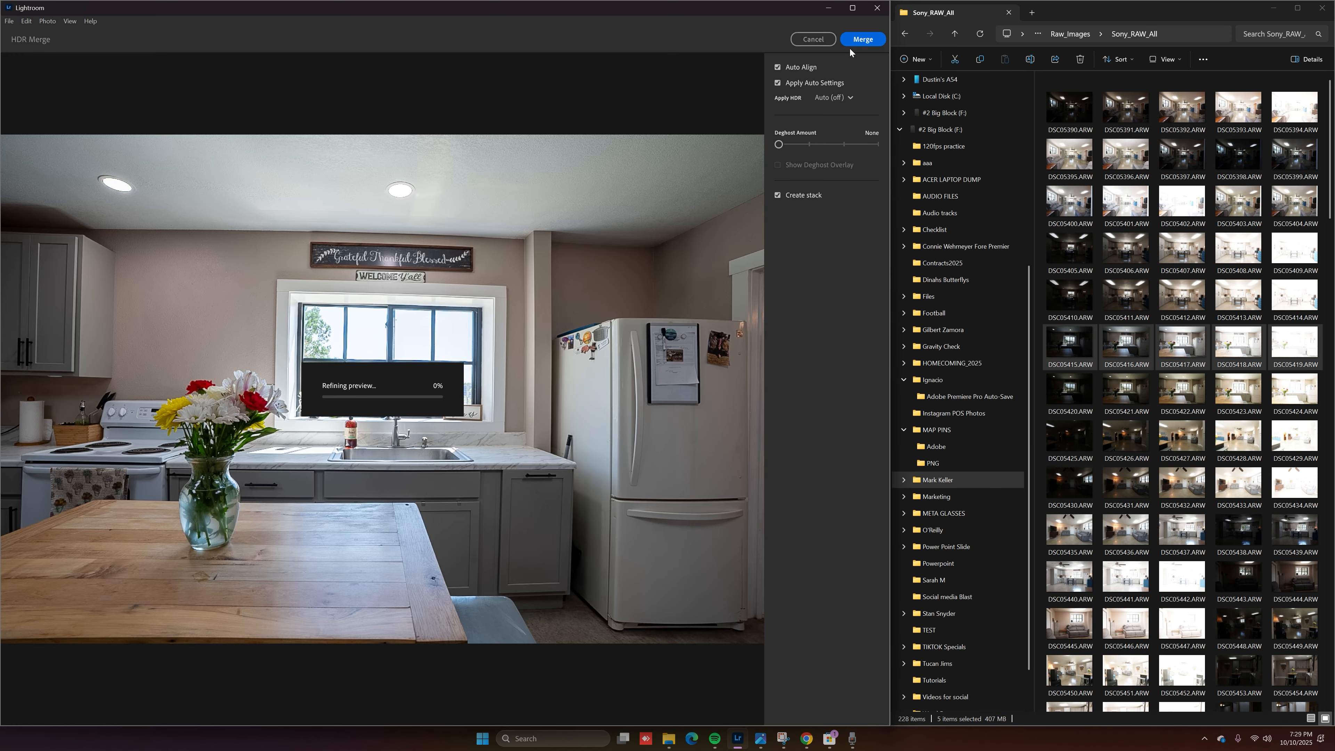
pyautogui.click(853, 40)
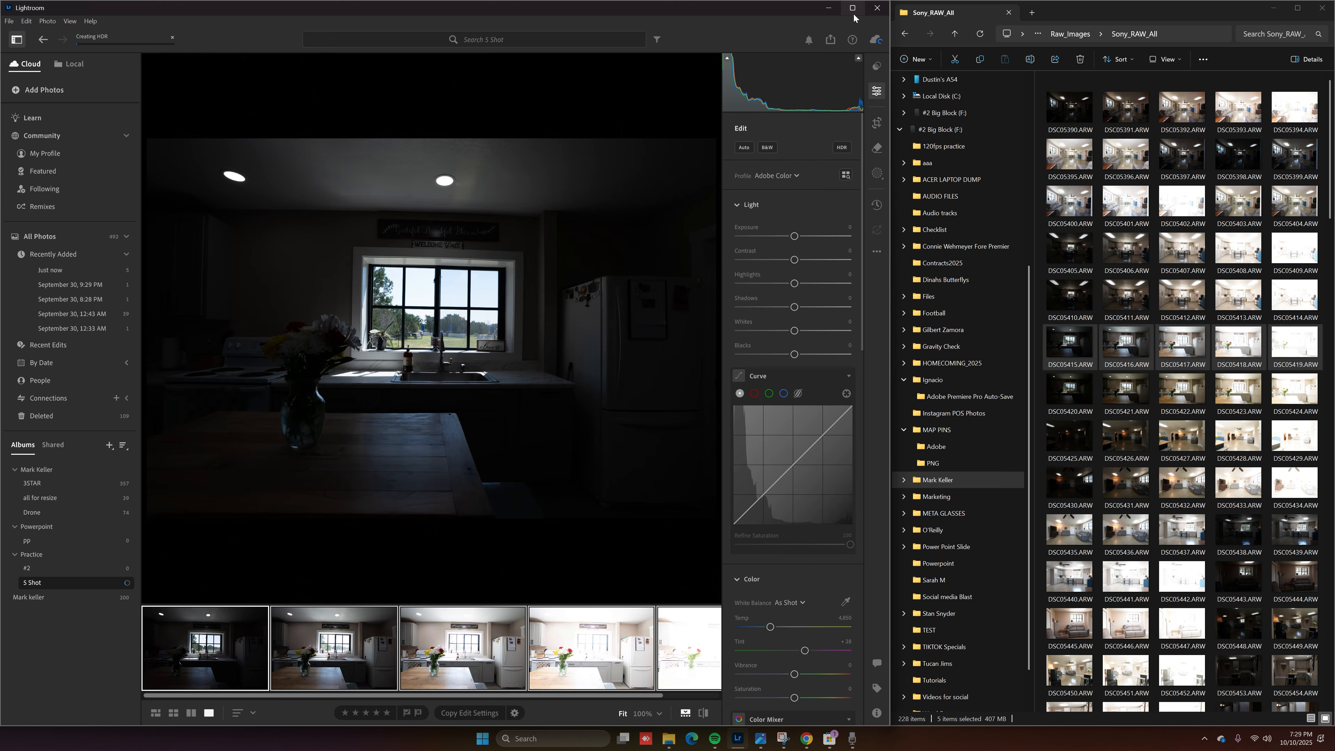
pyautogui.click(853, 9)
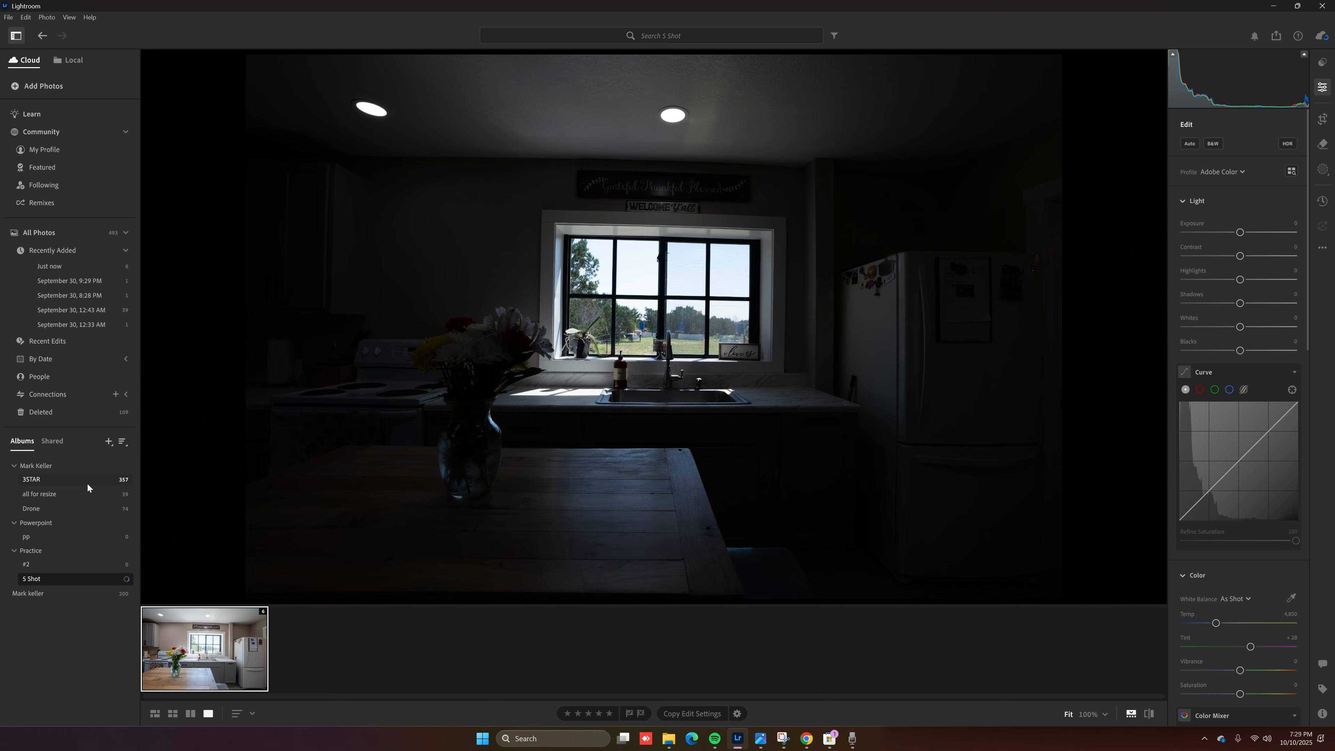
# Switch to Practice and back to 5 Shot, then open Masking for the merged HDR photo
pyautogui.click(103, 549)
pyautogui.click(87, 579)
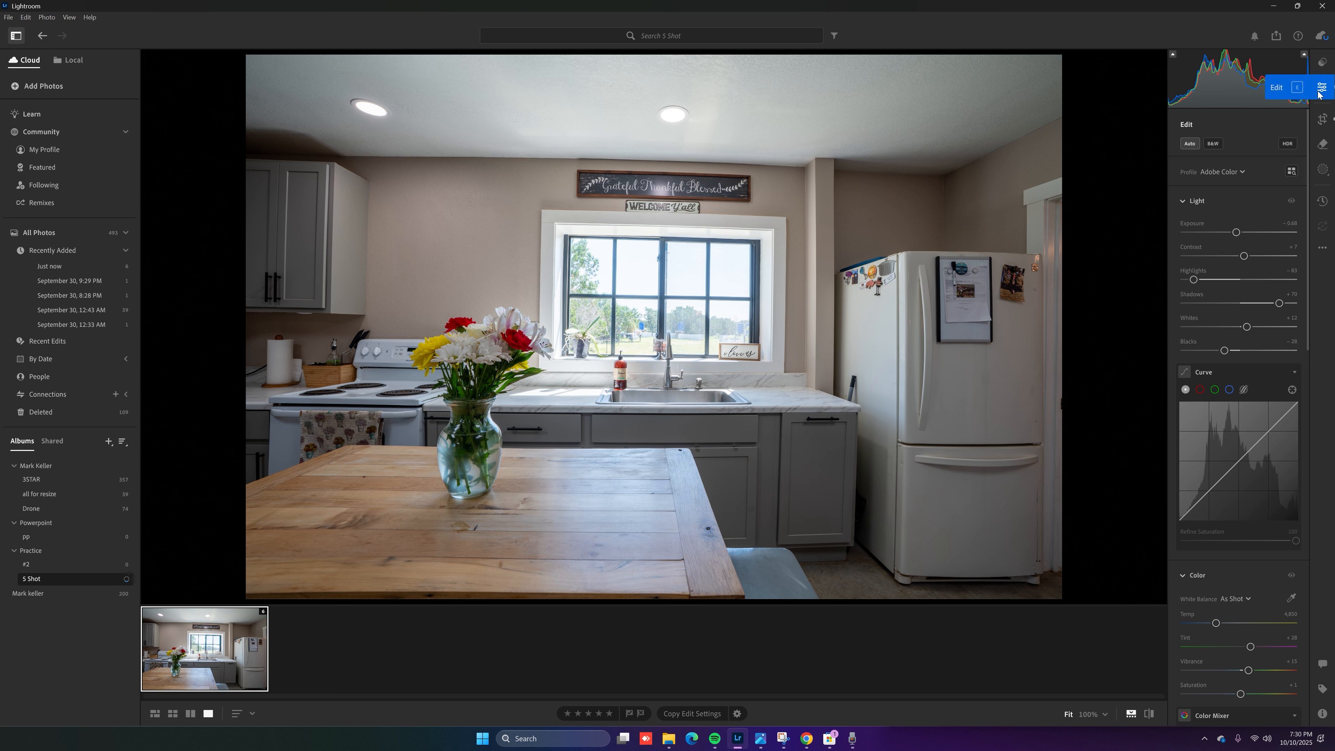
pyautogui.click(1322, 171)
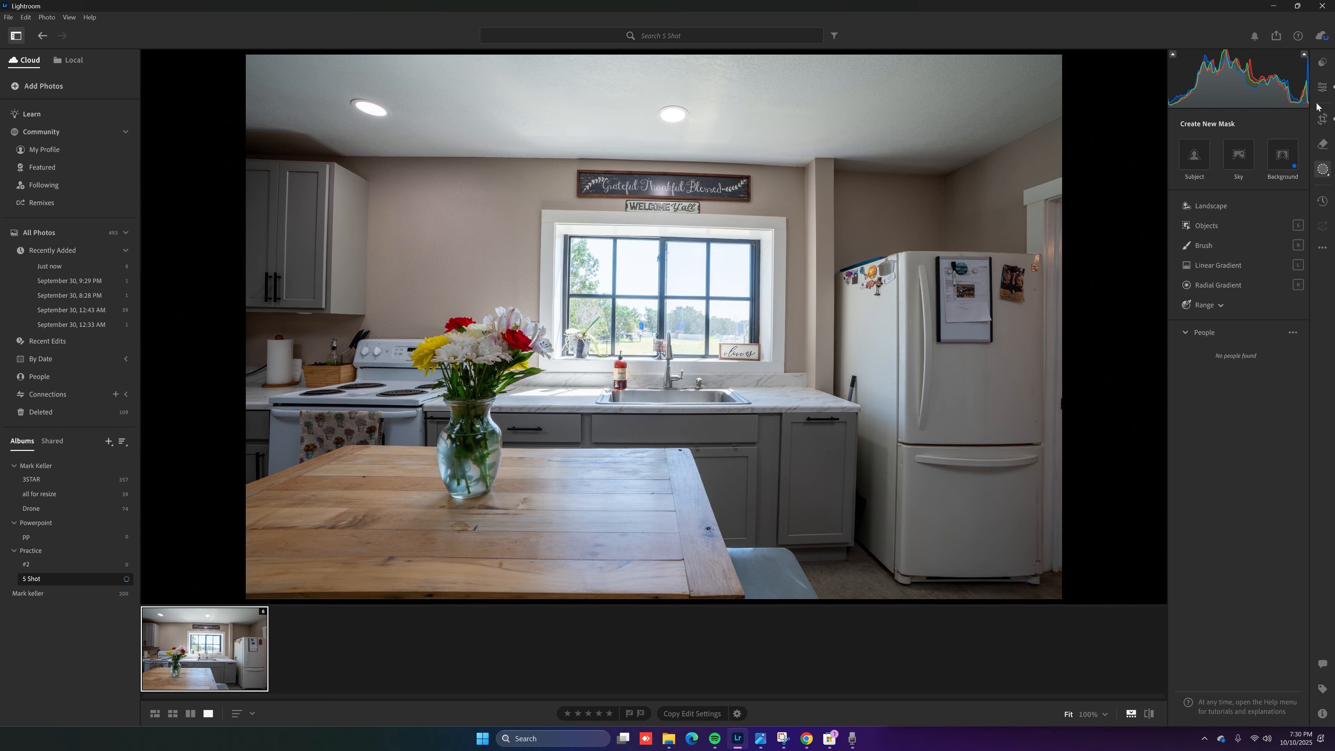
# Zoom to 100% on the kitchen window and brush an Objects mask over the upper-left tree
pyautogui.click(1321, 89)
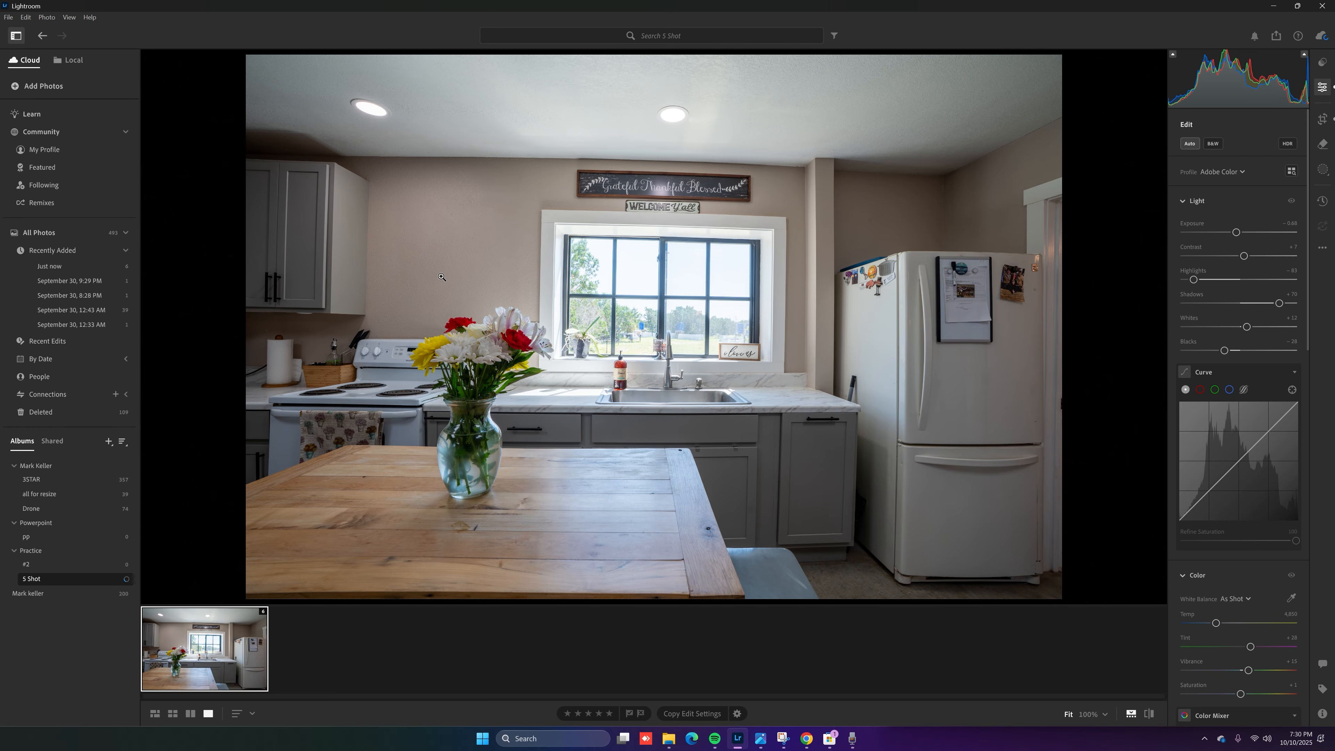
pyautogui.click(680, 289)
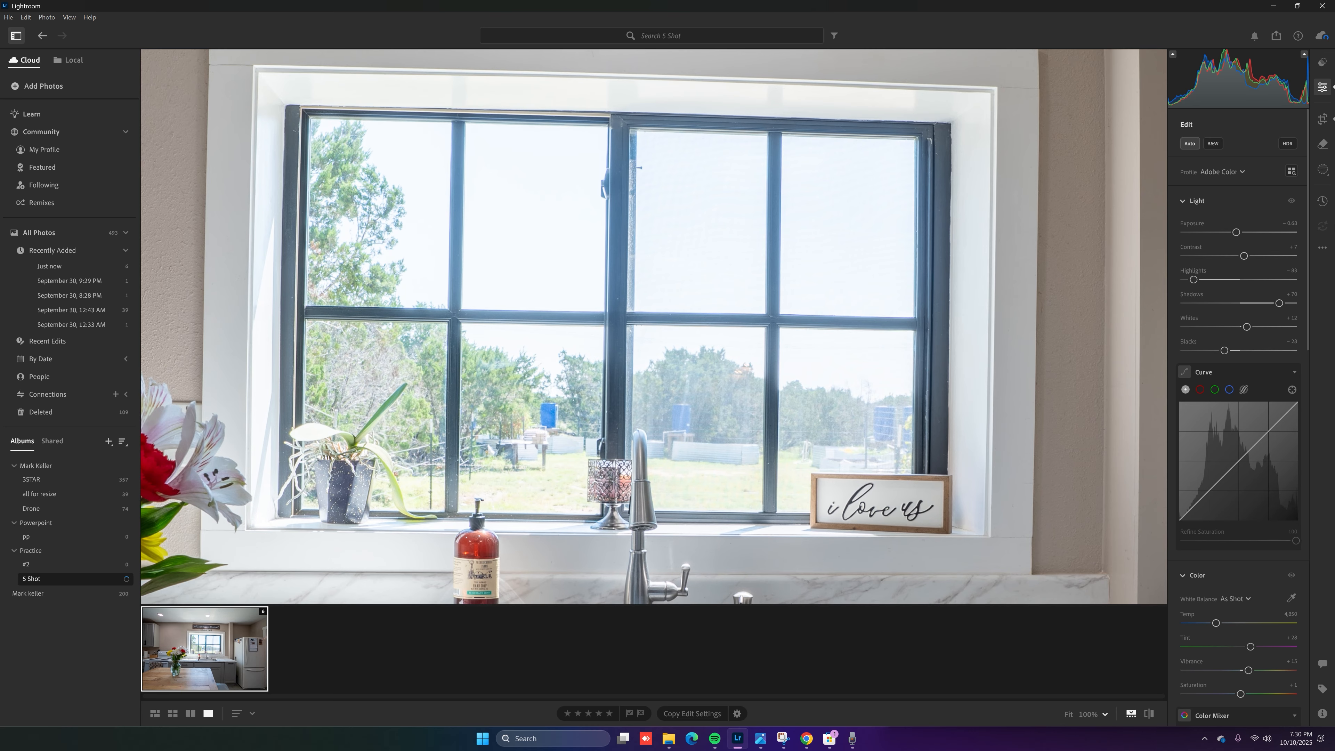
pyautogui.click(1323, 169)
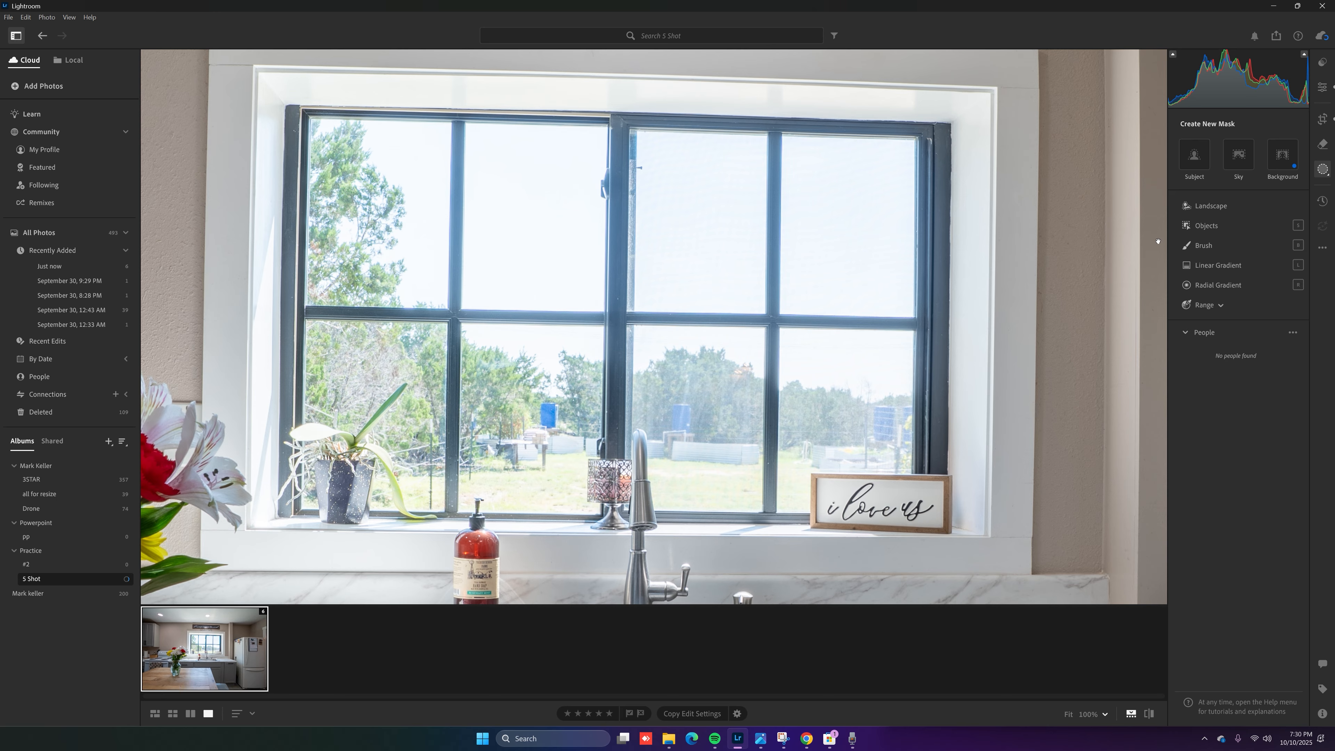
pyautogui.click(1204, 226)
pyautogui.moveTo(386, 240)
pyautogui.mouseDown()
pyautogui.moveTo(368, 289)
pyautogui.moveTo(329, 263)
pyautogui.moveTo(332, 158)
pyautogui.moveTo(413, 141)
pyautogui.moveTo(415, 241)
pyautogui.moveTo(394, 273)
pyautogui.moveTo(386, 200)
pyautogui.moveTo(381, 279)
pyautogui.mouseUp()
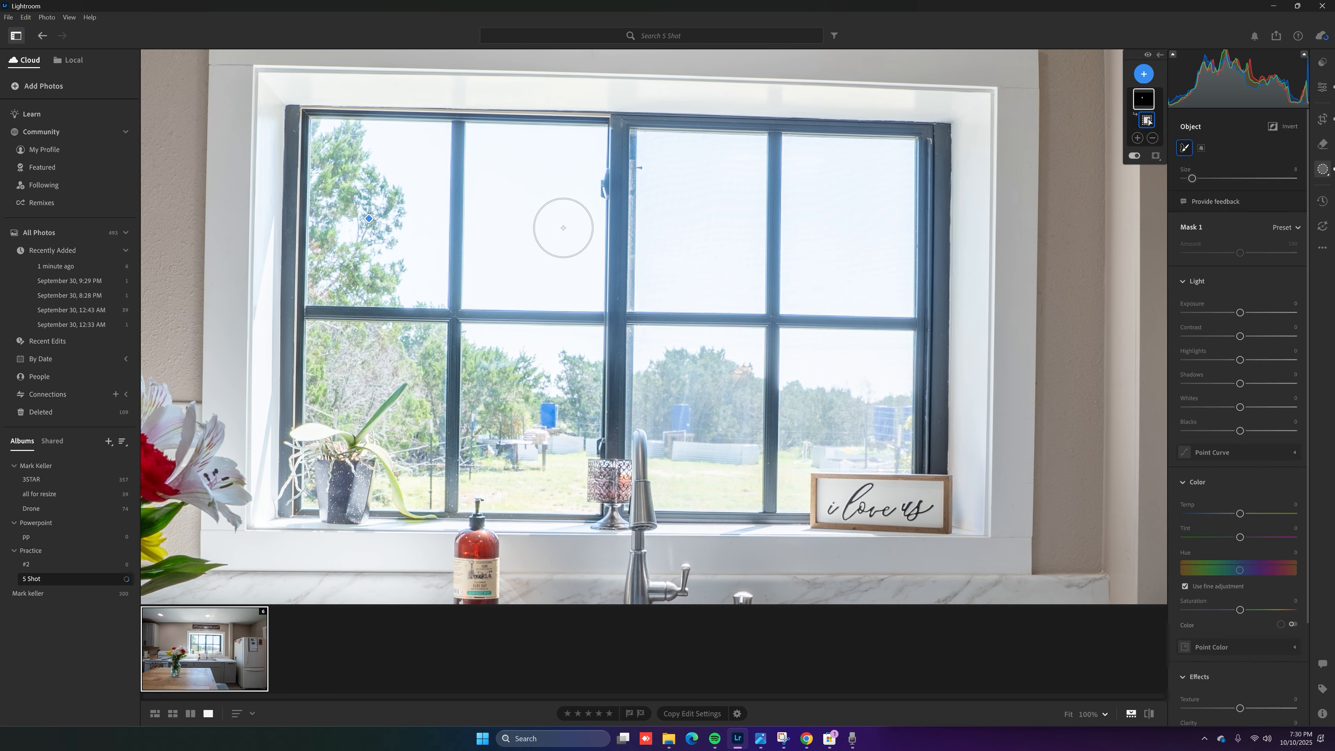
# Show the red overlay, enlarge the brush to 15, and paint the mask across all window panes
pyautogui.press('o')
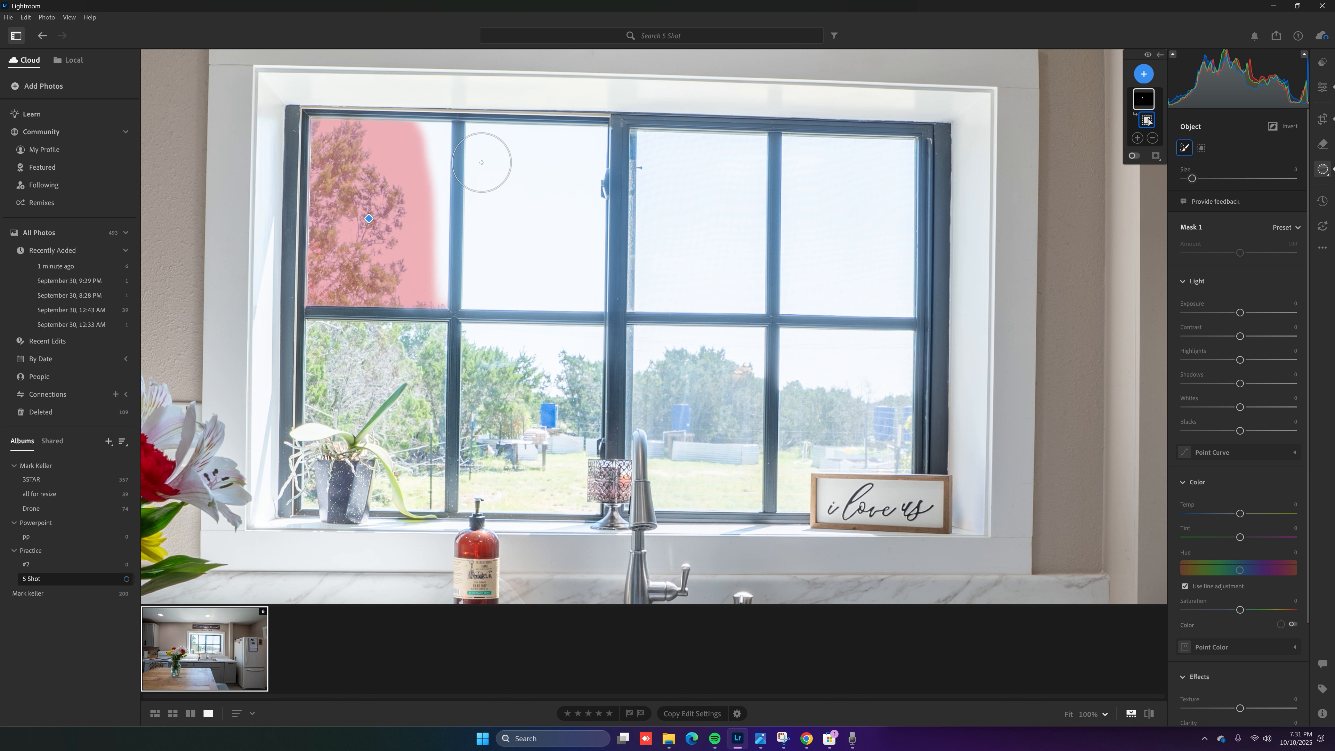
pyautogui.moveTo(482, 146)
pyautogui.mouseDown()
pyautogui.moveTo(597, 158)
pyautogui.moveTo(587, 283)
pyautogui.moveTo(569, 300)
pyautogui.moveTo(480, 277)
pyautogui.moveTo(486, 193)
pyautogui.moveTo(521, 205)
pyautogui.moveTo(540, 243)
pyautogui.moveTo(537, 187)
pyautogui.moveTo(530, 253)
pyautogui.mouseUp()
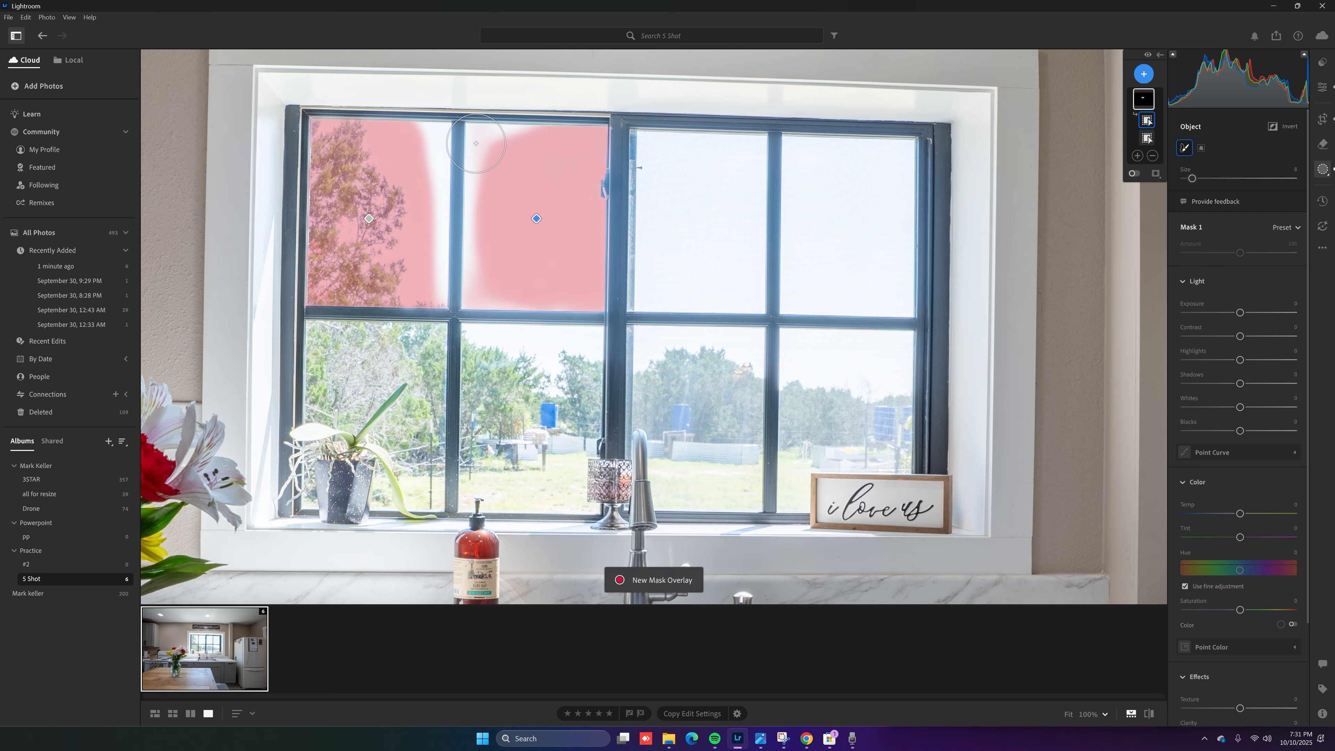
pyautogui.press(']')
pyautogui.press(']')
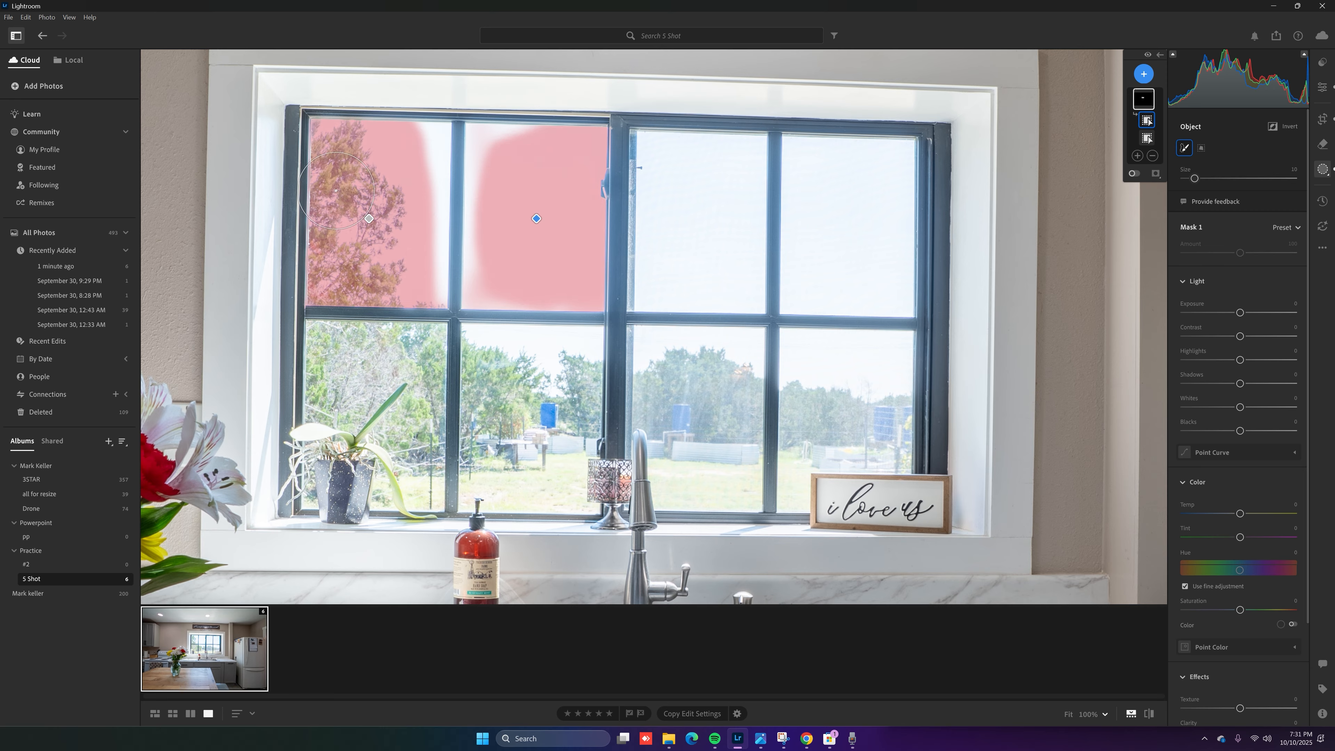
pyautogui.press(']')
pyautogui.press(']')
pyautogui.press(']')
pyautogui.press(']')
pyautogui.press(']')
pyautogui.moveTo(314, 147)
pyautogui.mouseDown()
pyautogui.moveTo(885, 161)
pyautogui.moveTo(900, 343)
pyautogui.moveTo(886, 404)
pyautogui.moveTo(745, 491)
pyautogui.moveTo(657, 369)
pyautogui.moveTo(570, 436)
pyautogui.moveTo(492, 471)
pyautogui.moveTo(440, 471)
pyautogui.moveTo(434, 380)
pyautogui.moveTo(347, 400)
pyautogui.moveTo(342, 321)
pyautogui.moveTo(709, 326)
pyautogui.moveTo(610, 182)
pyautogui.moveTo(589, 210)
pyautogui.mouseUp()
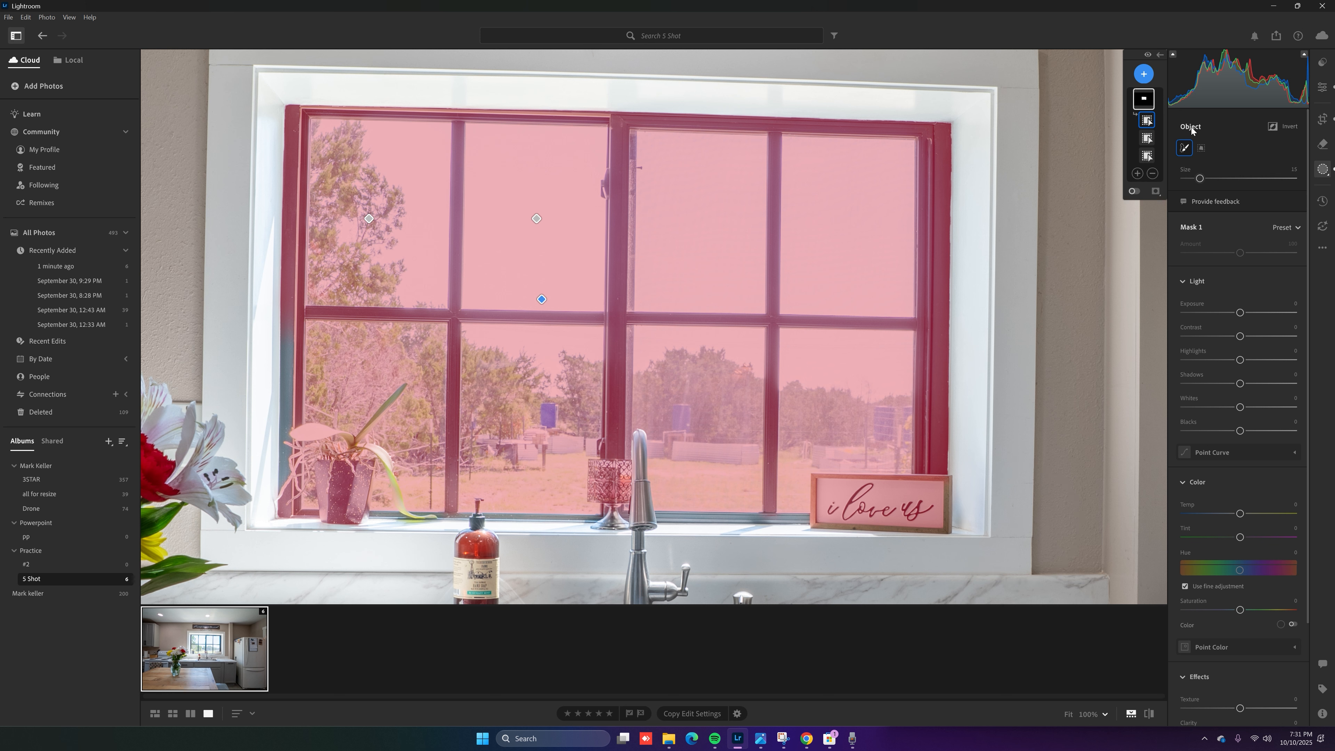
# Subtract brush strokes over the sill's sign, candle holder and plant pot from Mask 1
pyautogui.click(1153, 174)
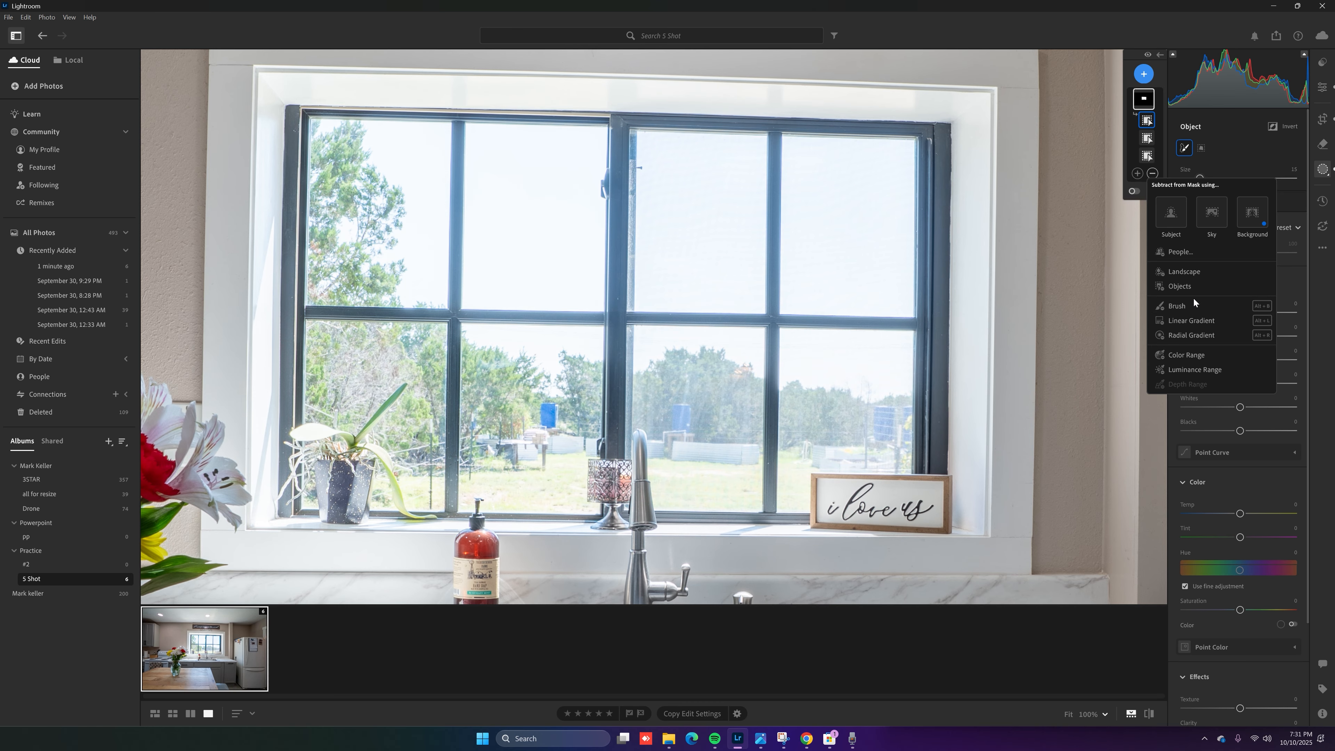
pyautogui.click(1189, 306)
pyautogui.scroll(-1, 685, 408)
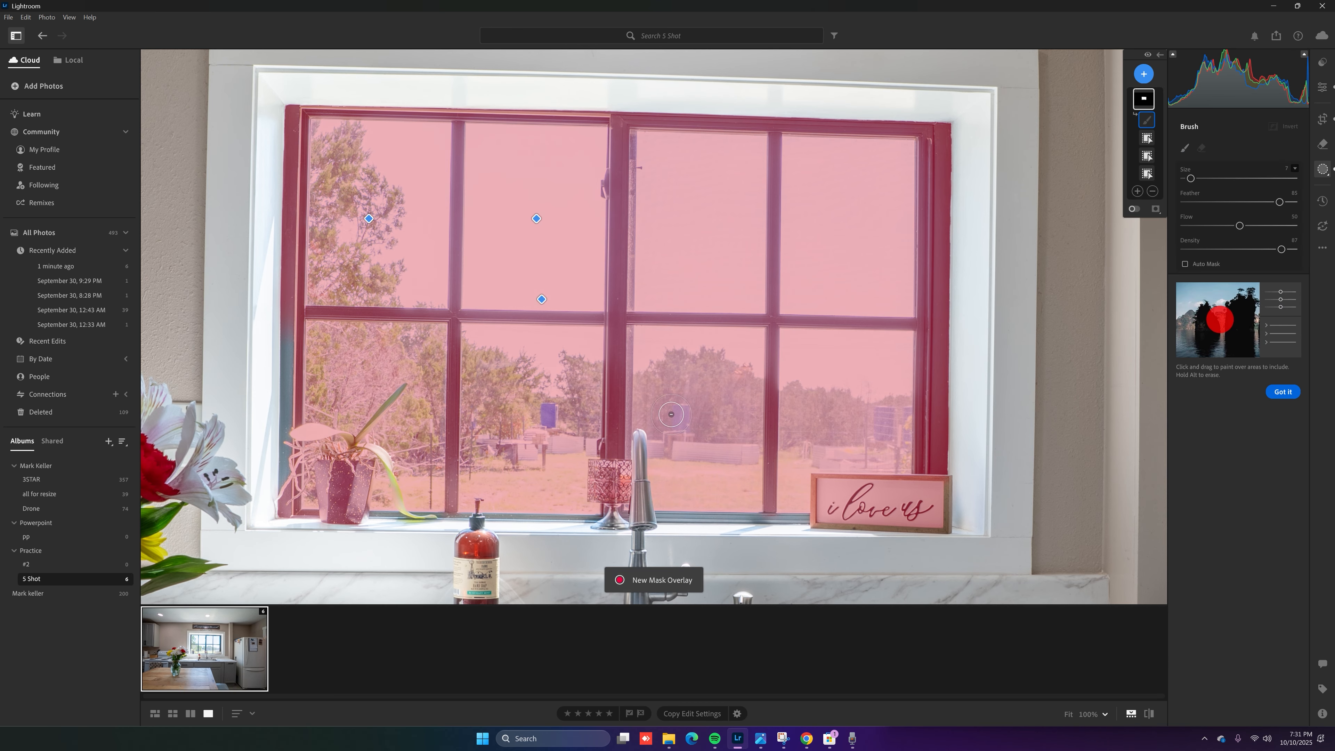
pyautogui.moveTo(932, 503); pyautogui.dragTo(863, 517)
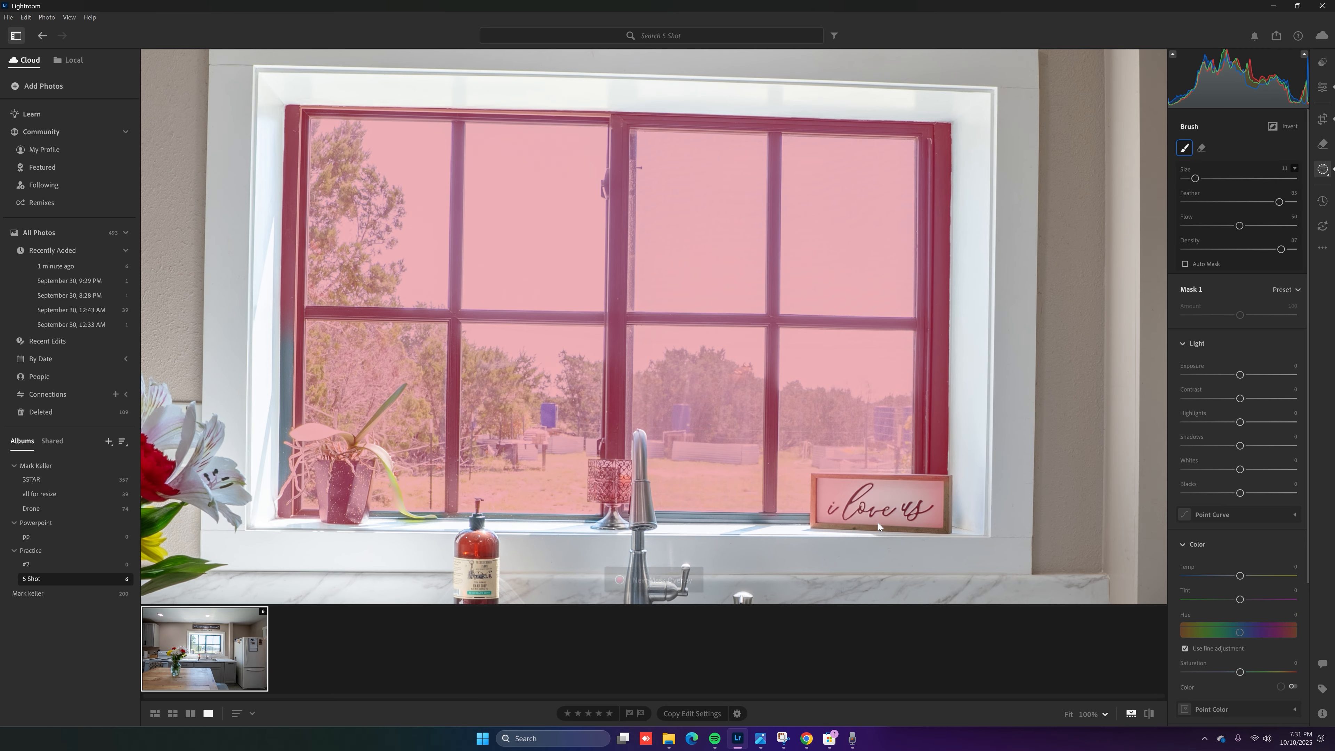
pyautogui.scroll(5, 927, 504)
pyautogui.scroll(-4, 928, 544)
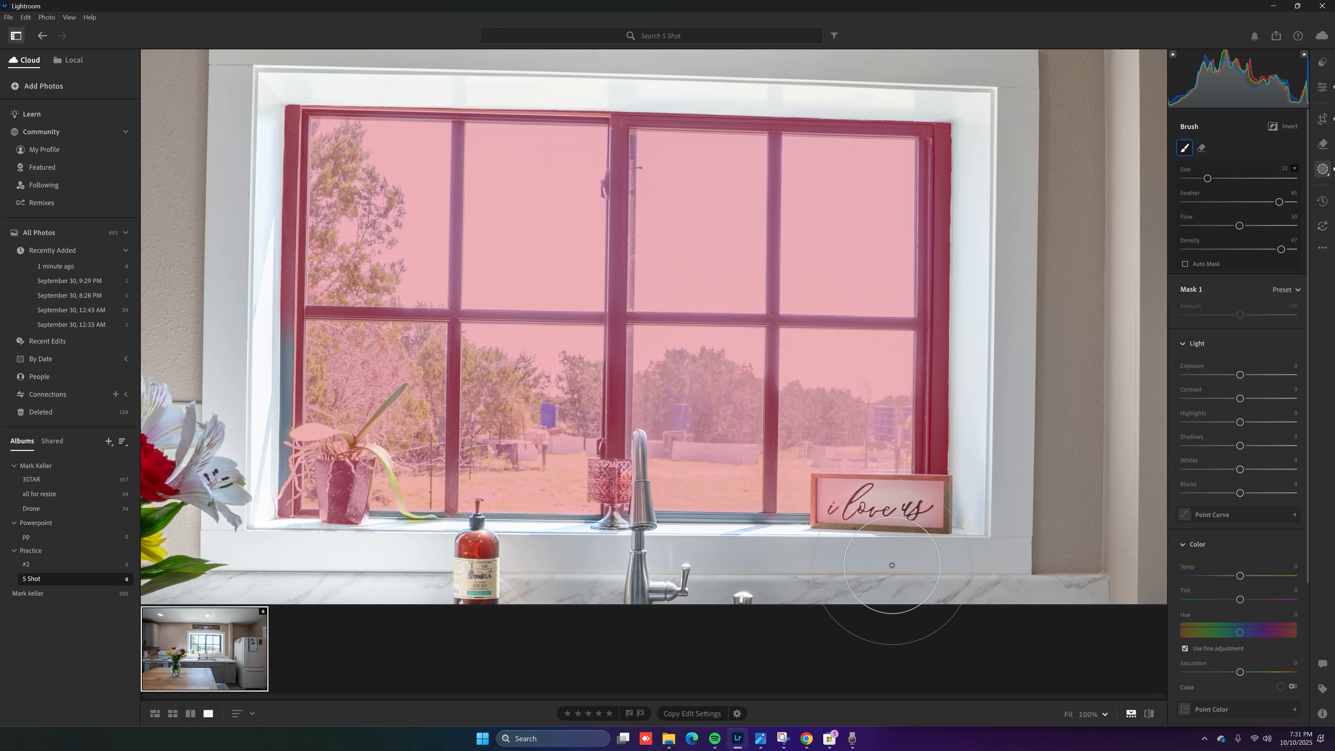
pyautogui.moveTo(831, 519)
pyautogui.mouseDown()
pyautogui.moveTo(851, 492)
pyautogui.moveTo(836, 496)
pyautogui.moveTo(850, 500)
pyautogui.moveTo(839, 490)
pyautogui.moveTo(912, 495)
pyautogui.moveTo(896, 501)
pyautogui.moveTo(923, 520)
pyautogui.moveTo(952, 486)
pyautogui.moveTo(908, 498)
pyautogui.mouseUp()
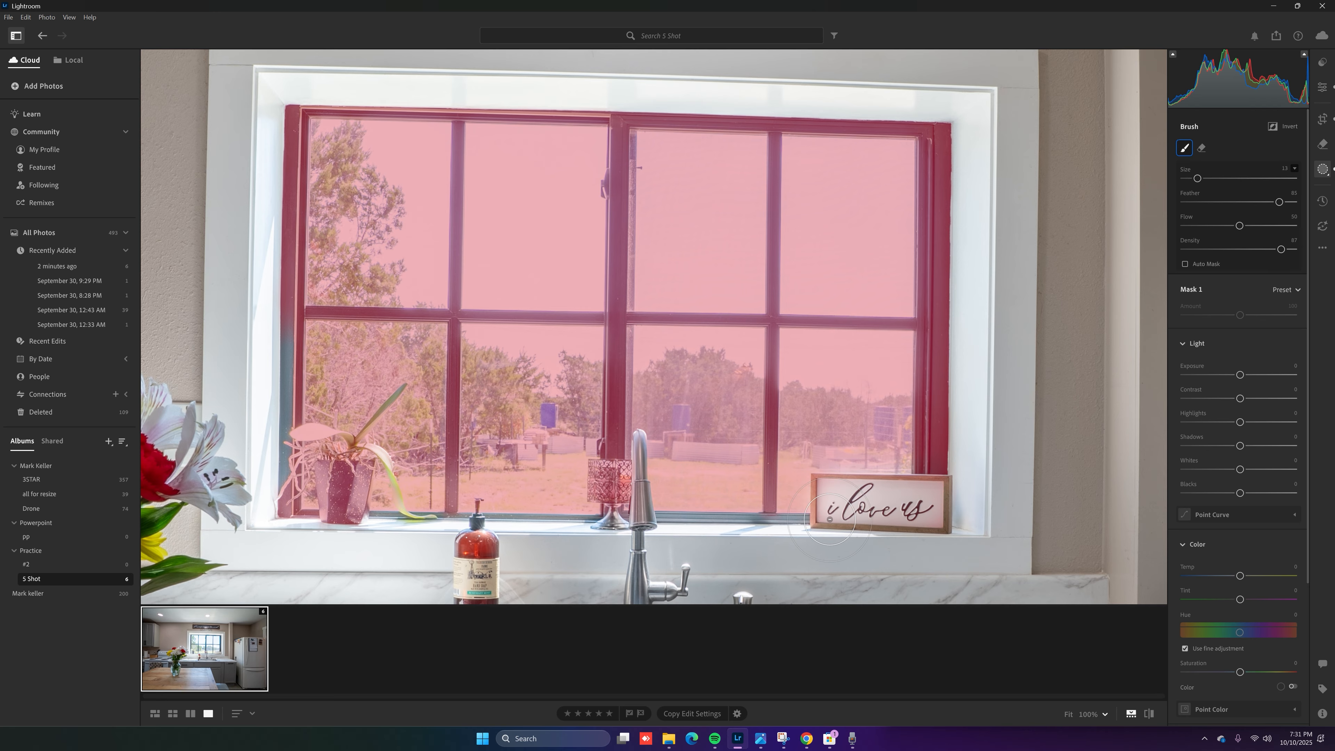
pyautogui.moveTo(625, 490)
pyautogui.mouseDown()
pyautogui.moveTo(625, 521)
pyautogui.moveTo(617, 474)
pyautogui.moveTo(626, 505)
pyautogui.moveTo(601, 479)
pyautogui.moveTo(605, 507)
pyautogui.moveTo(621, 483)
pyautogui.moveTo(612, 454)
pyautogui.moveTo(625, 523)
pyautogui.mouseUp()
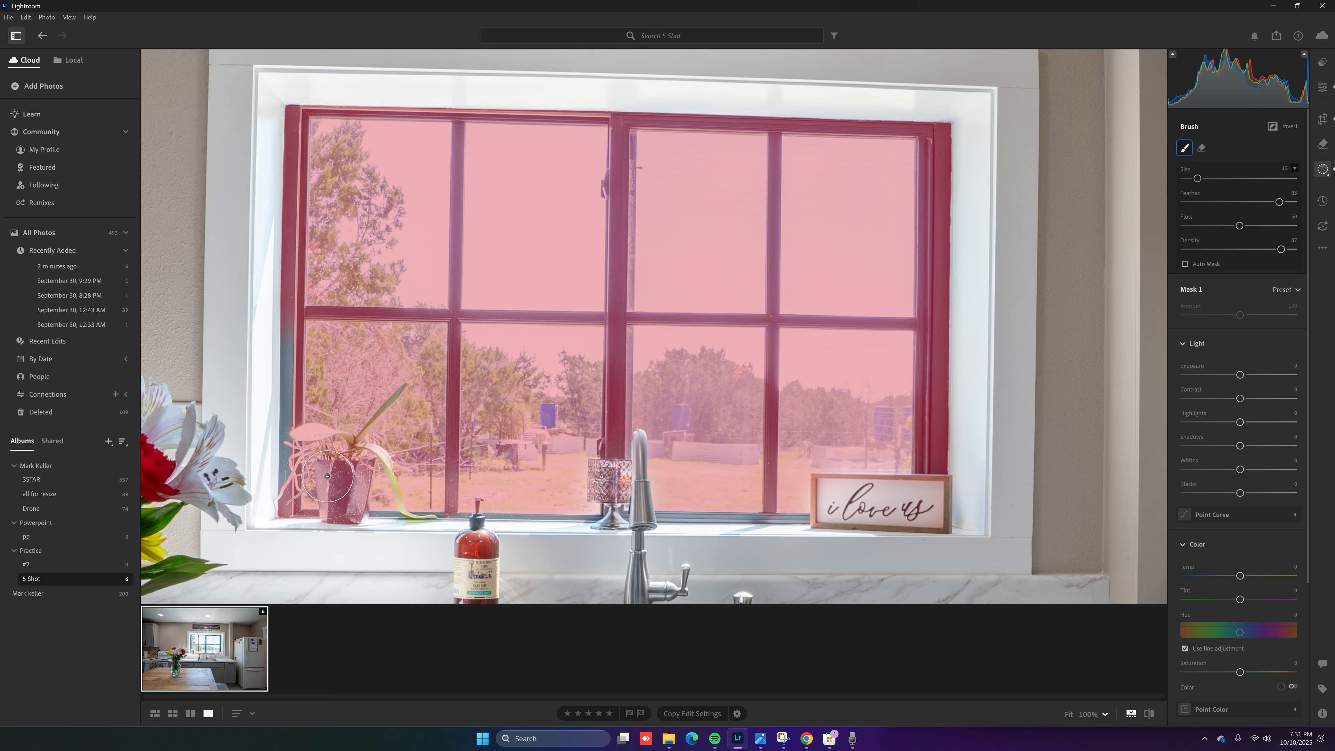
pyautogui.moveTo(352, 486)
pyautogui.mouseDown()
pyautogui.moveTo(361, 513)
pyautogui.moveTo(344, 441)
pyautogui.moveTo(310, 452)
pyautogui.moveTo(311, 439)
pyautogui.moveTo(358, 489)
pyautogui.mouseUp()
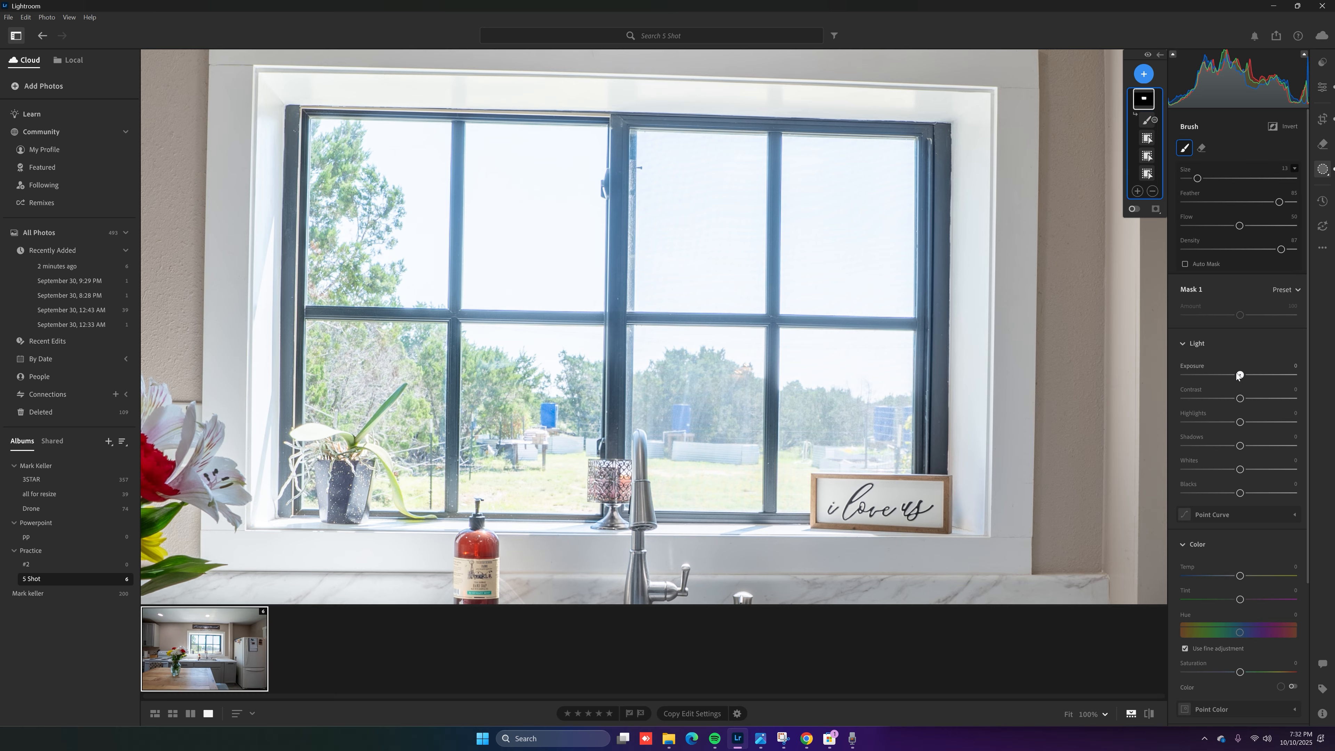
# Darken Mask 1's window area by dragging its Light exposure down to about -0.48
pyautogui.moveTo(1239, 374)
pyautogui.mouseDown()
pyautogui.moveTo(1228, 376)
pyautogui.moveTo(1249, 398)
pyautogui.moveTo(1225, 423)
pyautogui.moveTo(1256, 446)
pyautogui.moveTo(1225, 445)
pyautogui.moveTo(1249, 446)
pyautogui.moveTo(1256, 469)
pyautogui.moveTo(1224, 494)
pyautogui.mouseUp()
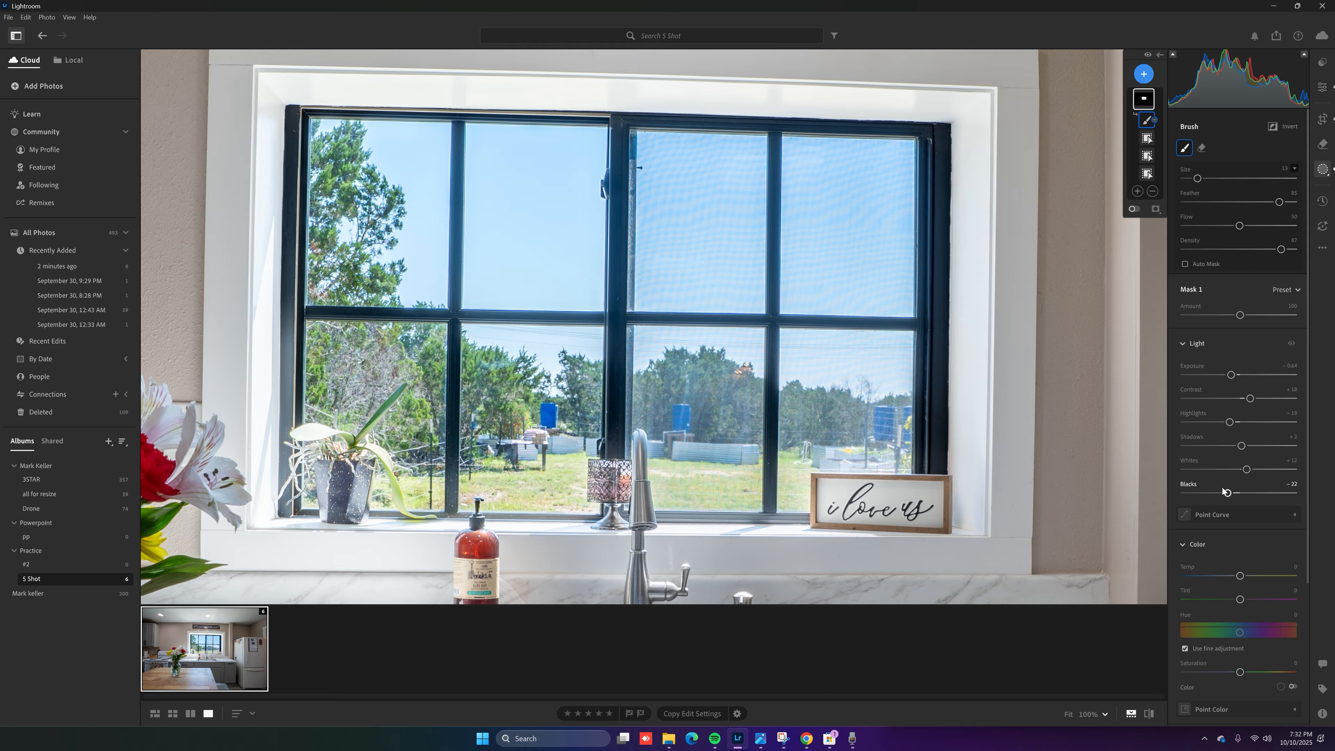
# Give Mask 1 a Dehaze of 20 and a Clarity of -9
pyautogui.scroll(-3, 1187, 353)
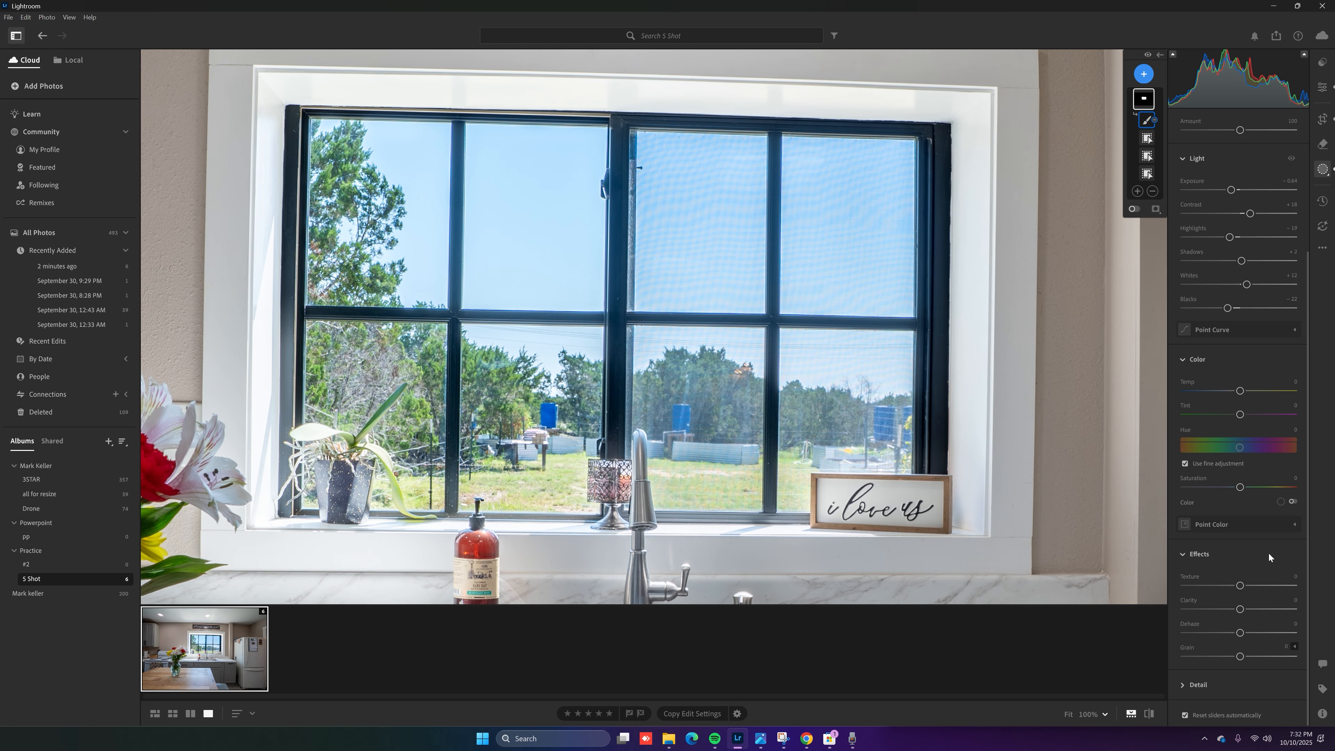
pyautogui.click(1294, 623)
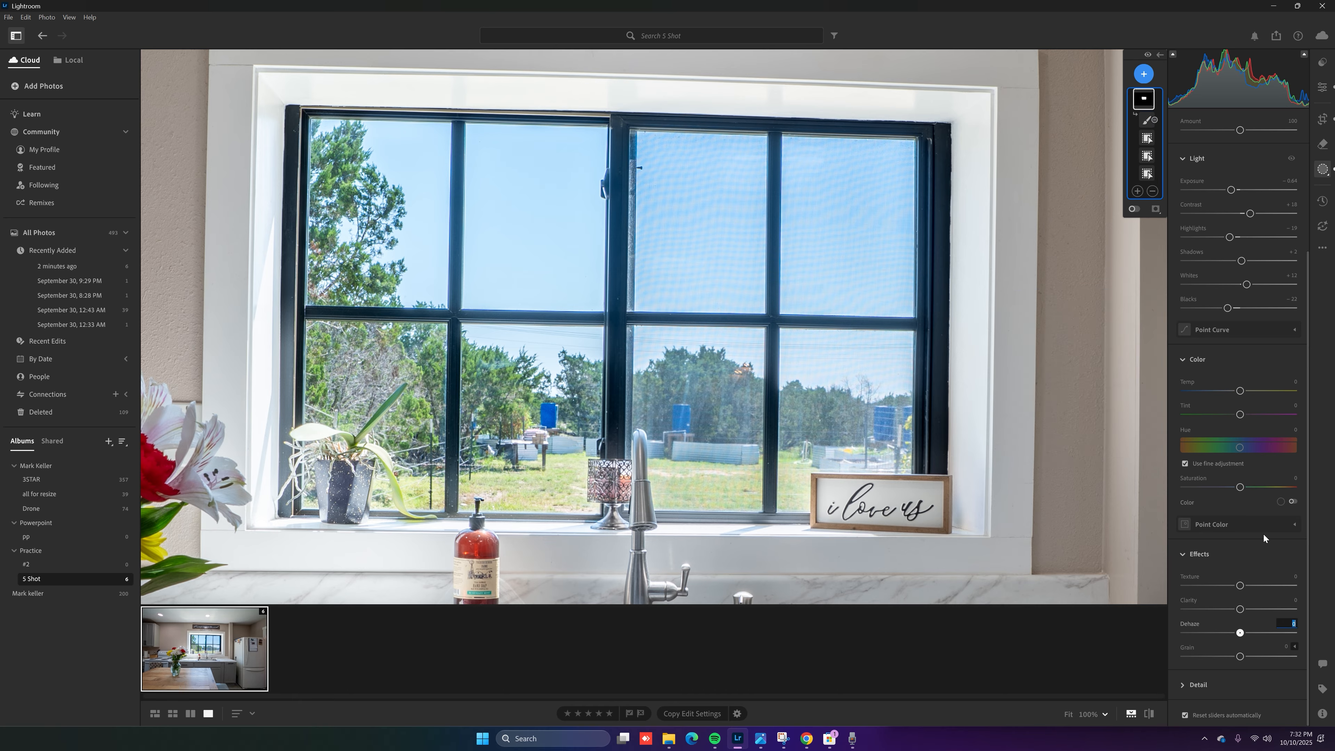
pyautogui.write('20')
pyautogui.press('Return')
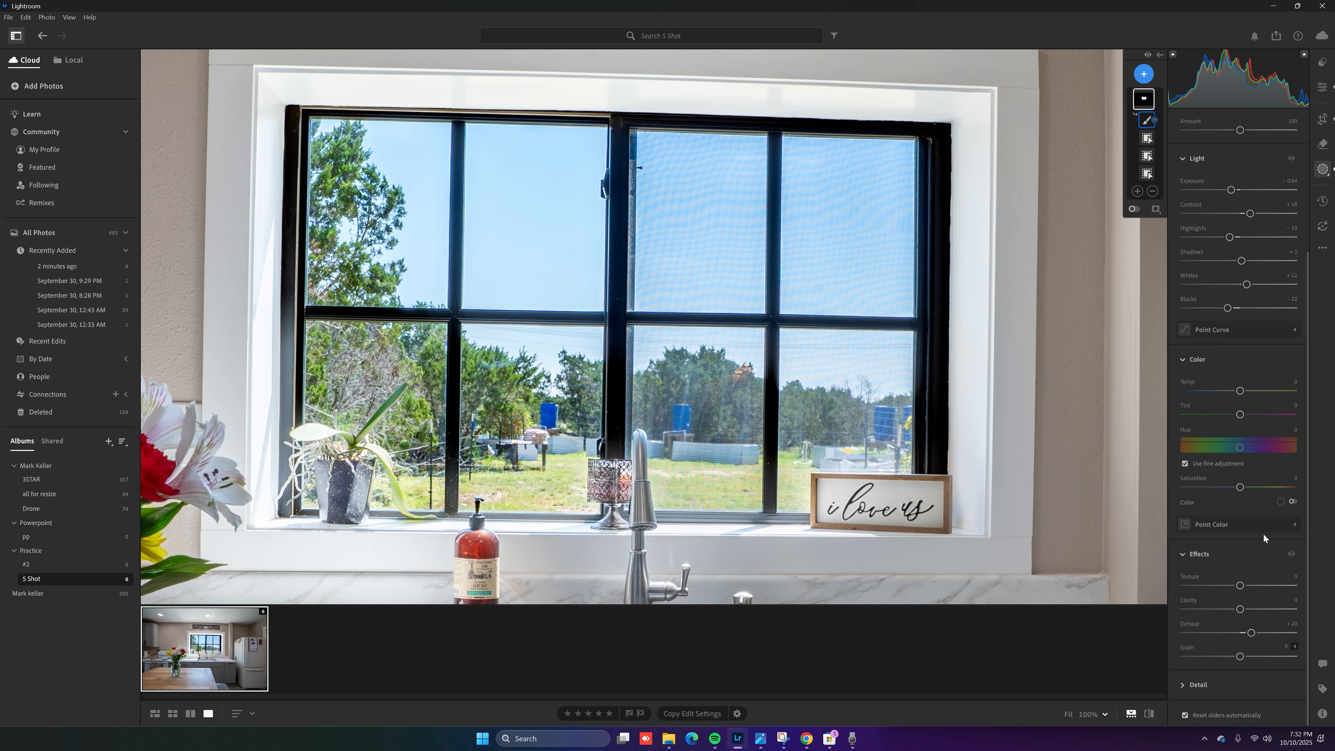
pyautogui.click(1295, 599)
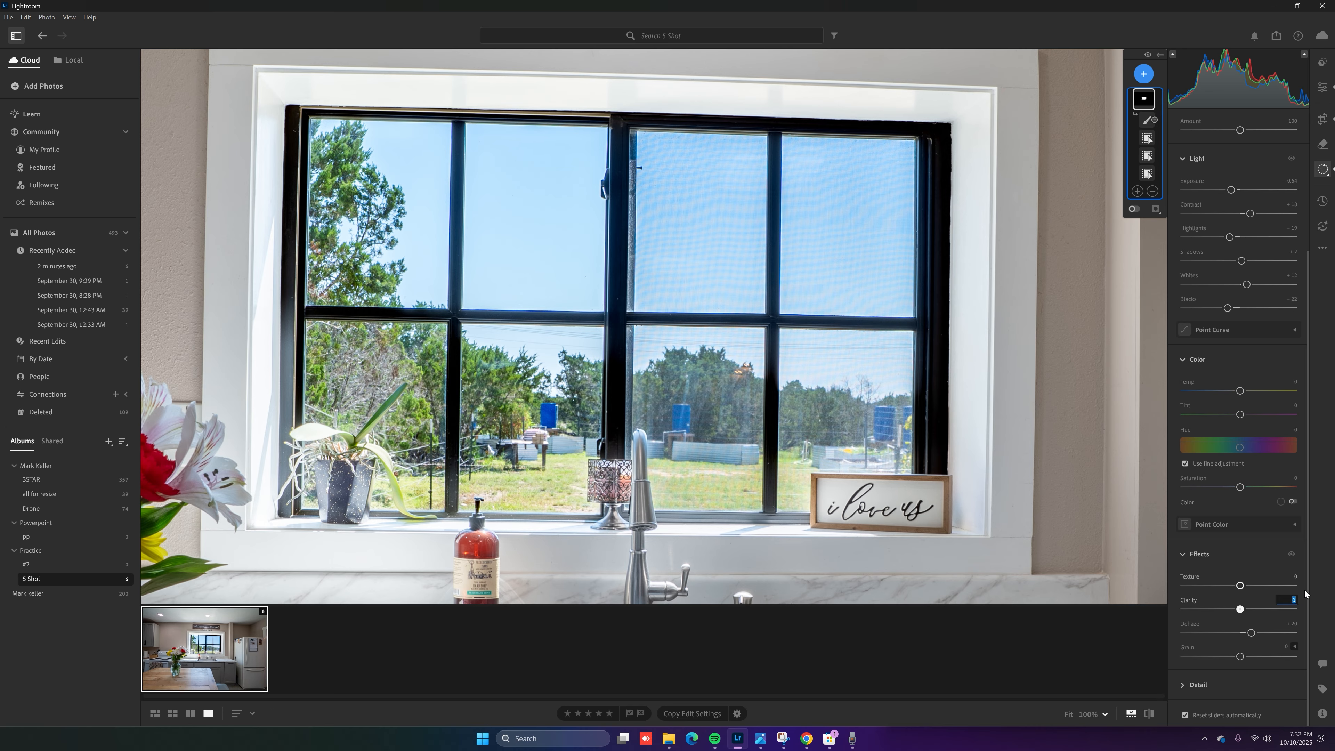
pyautogui.write('-9')
pyautogui.press('Return')
# Shift the mask's Temp slider toward blue and set its Saturation to 2
pyautogui.moveTo(1240, 395); pyautogui.dragTo(1223, 401)
pyautogui.moveTo(1201, 397); pyautogui.dragTo(1241, 392)
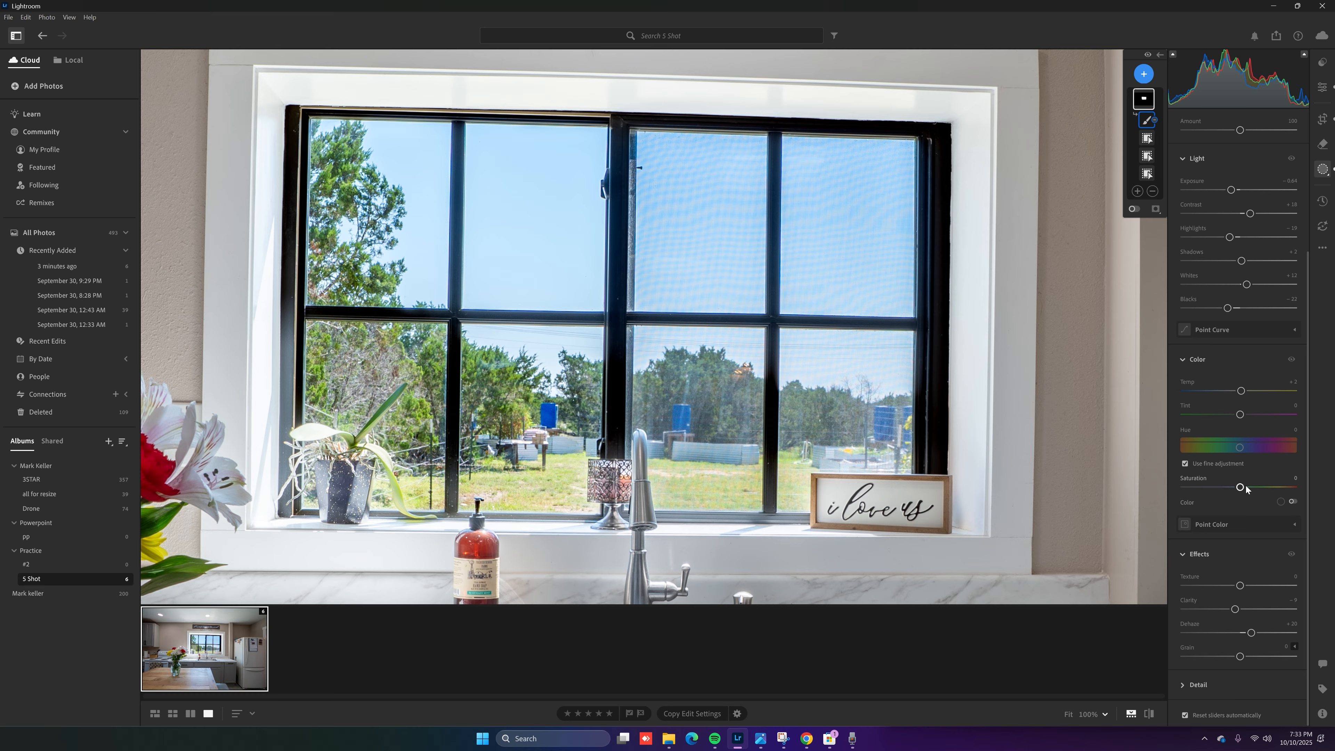
pyautogui.click(1293, 477)
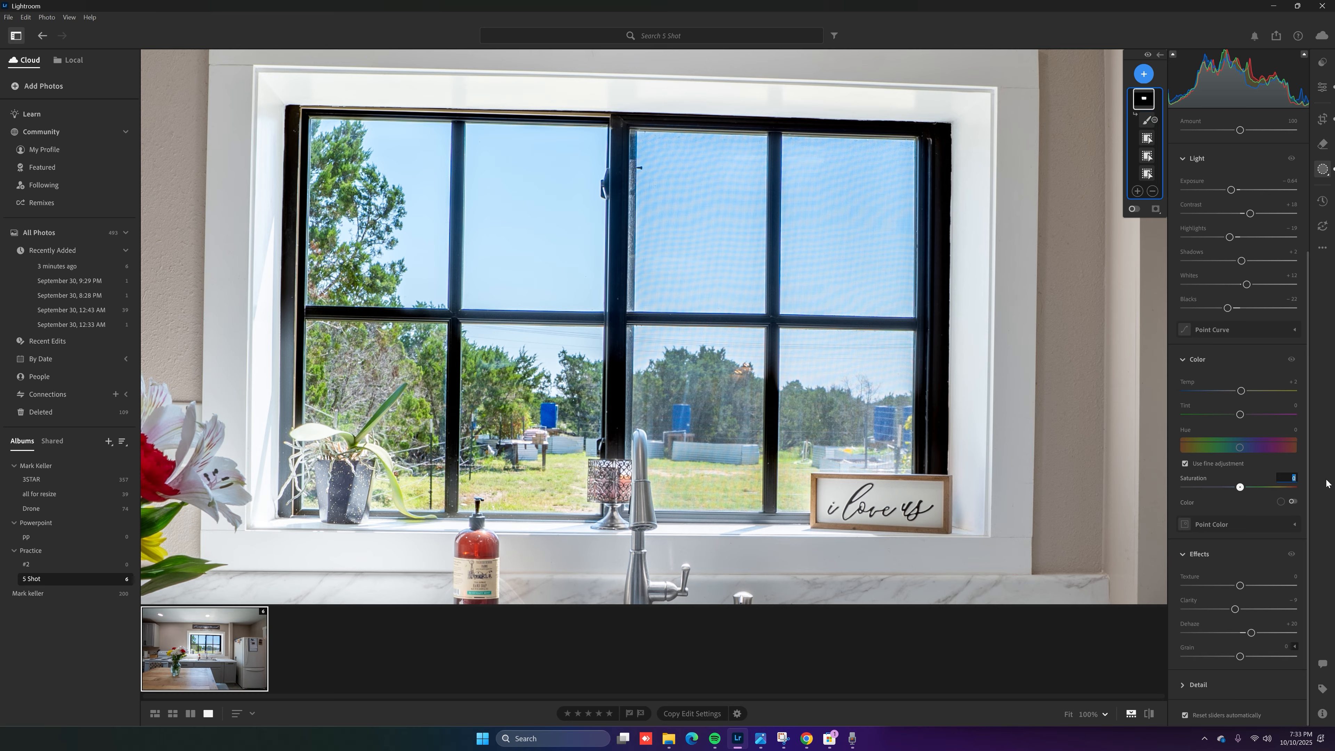
pyautogui.write('2')
pyautogui.press('Return')
# Return to global edits, fit the whole photo in view, and set Exposure to +0.20
pyautogui.click(1323, 87)
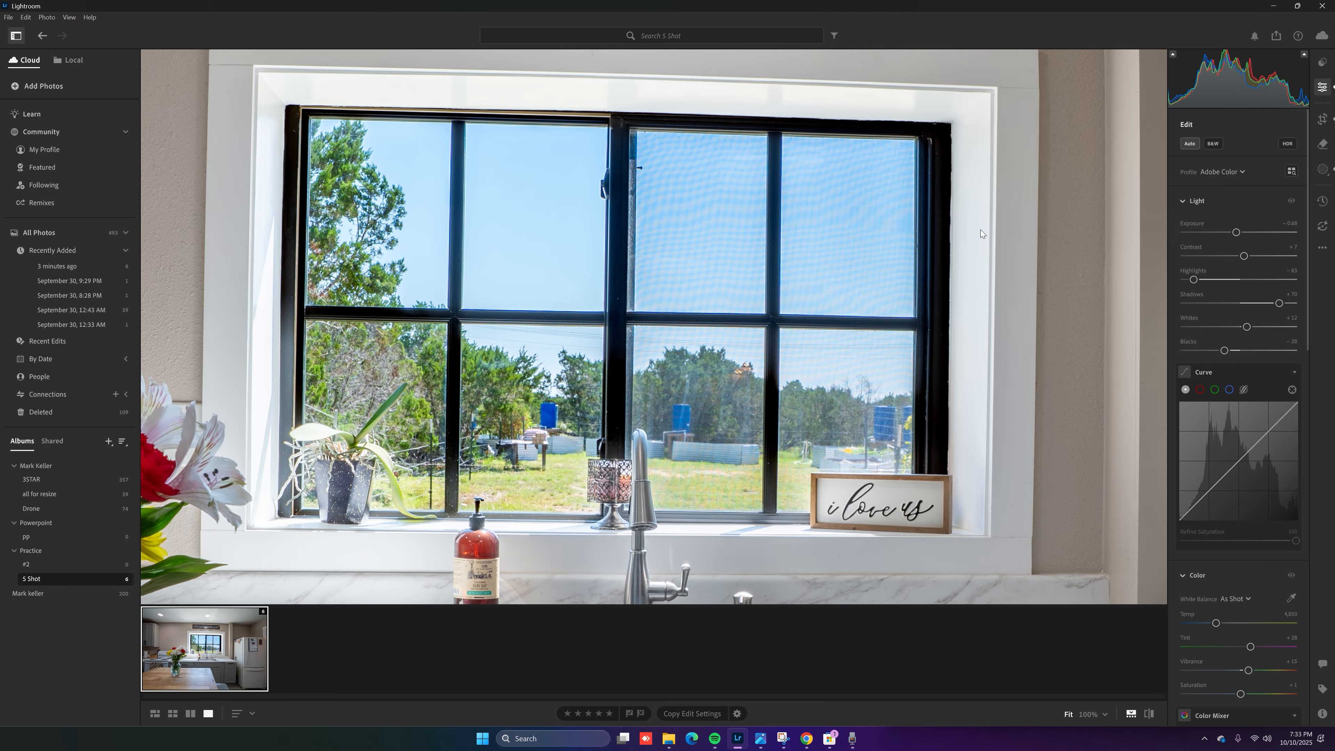
pyautogui.click(879, 346)
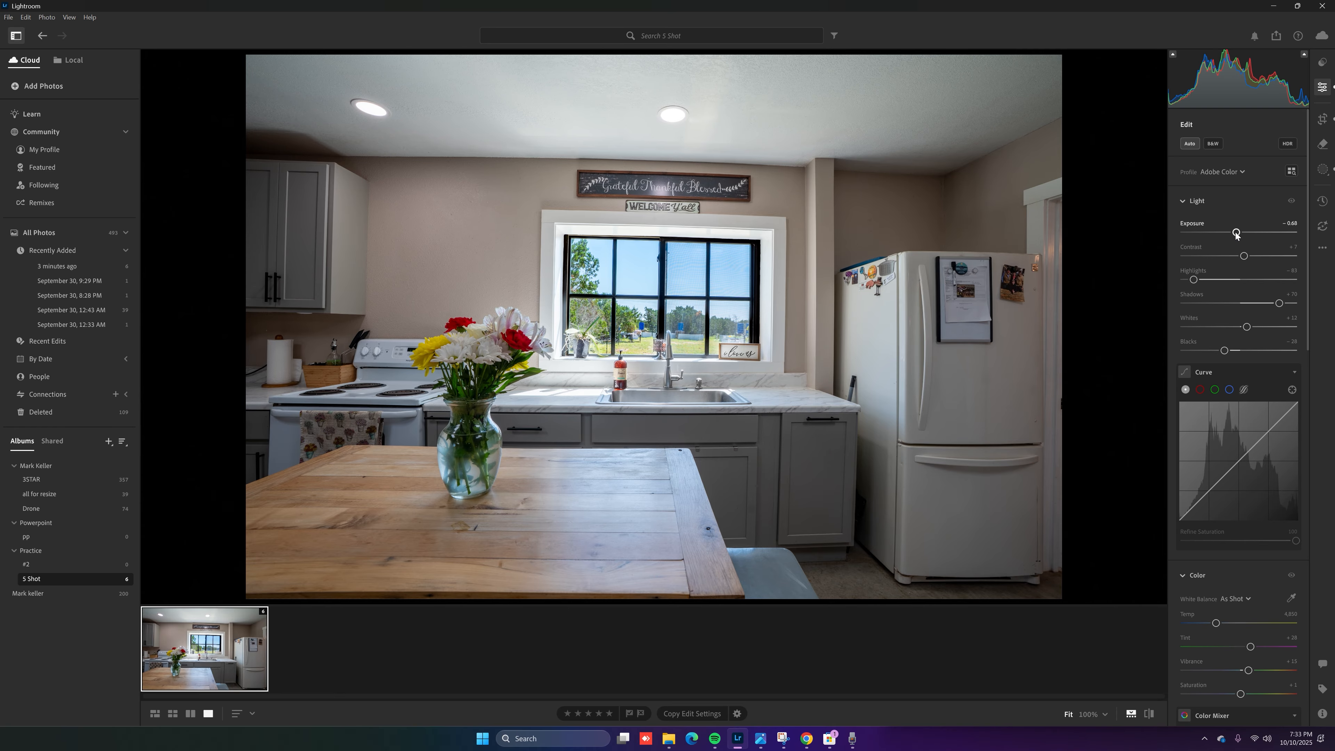
pyautogui.click(1293, 224)
pyautogui.write('1')
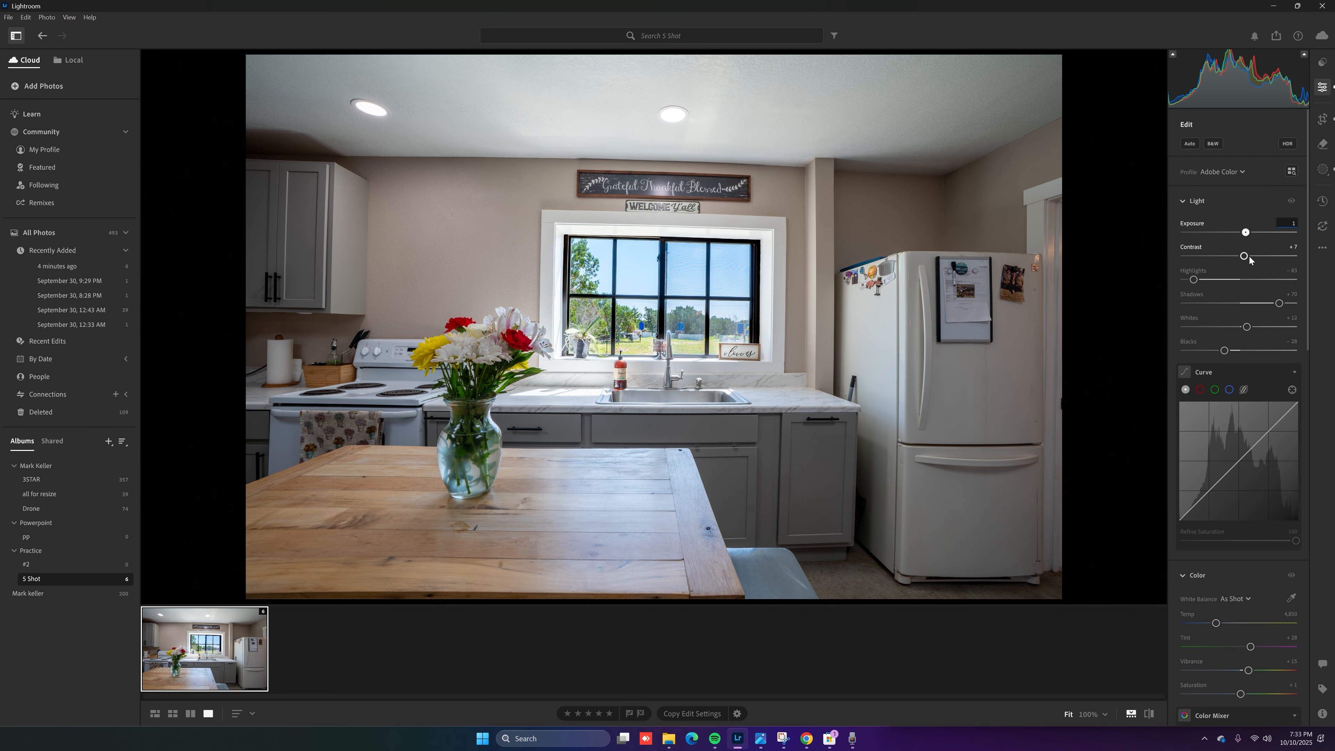
pyautogui.write('.5')
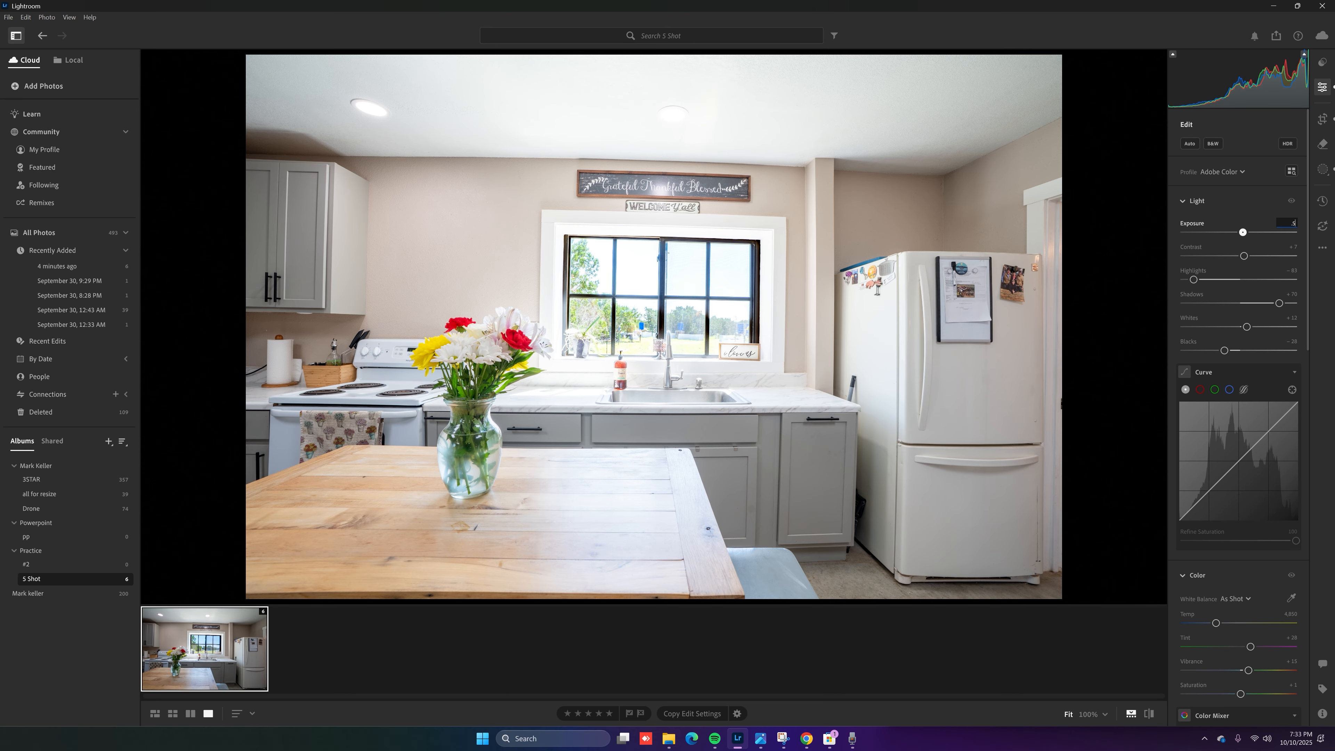
pyautogui.press('BackSpace')
pyautogui.write('2')
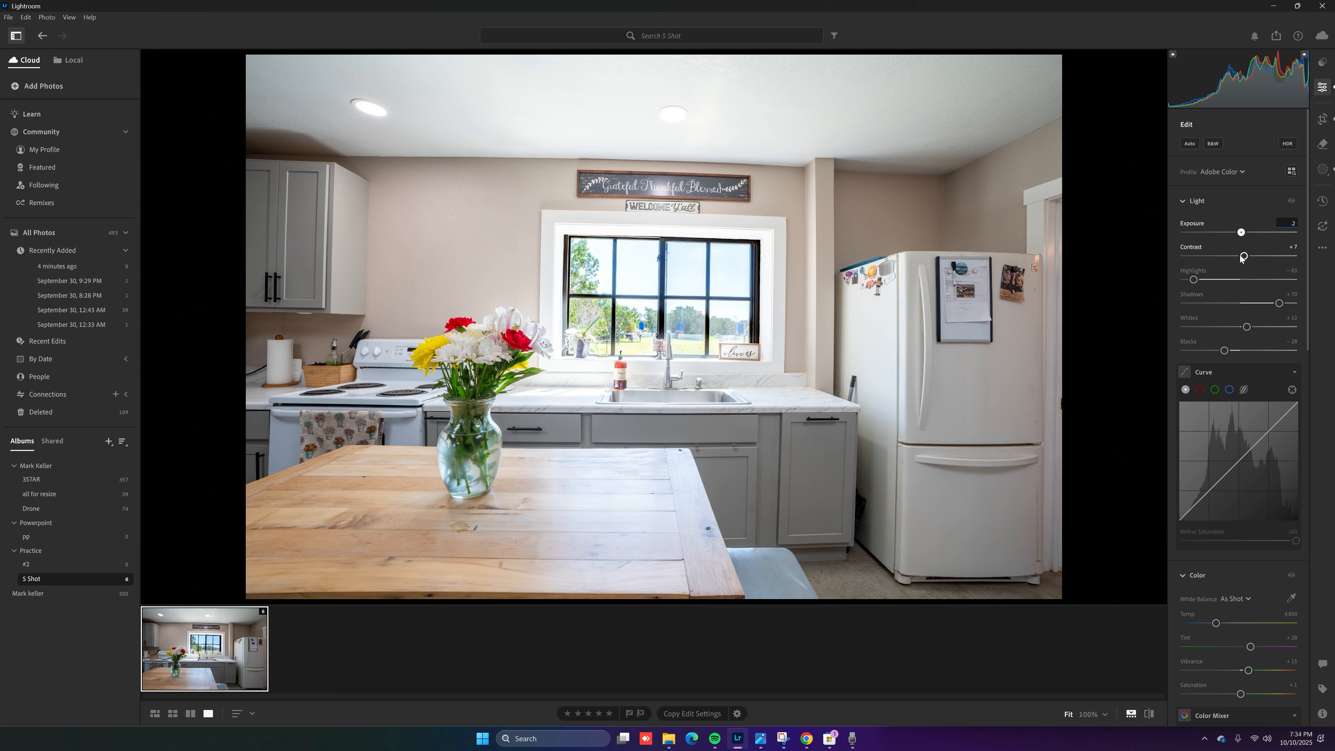
pyautogui.press('Return')
# Set the photo's Contrast to +7 and nudge Whites upward
pyautogui.moveTo(1253, 257); pyautogui.dragTo(1240, 257)
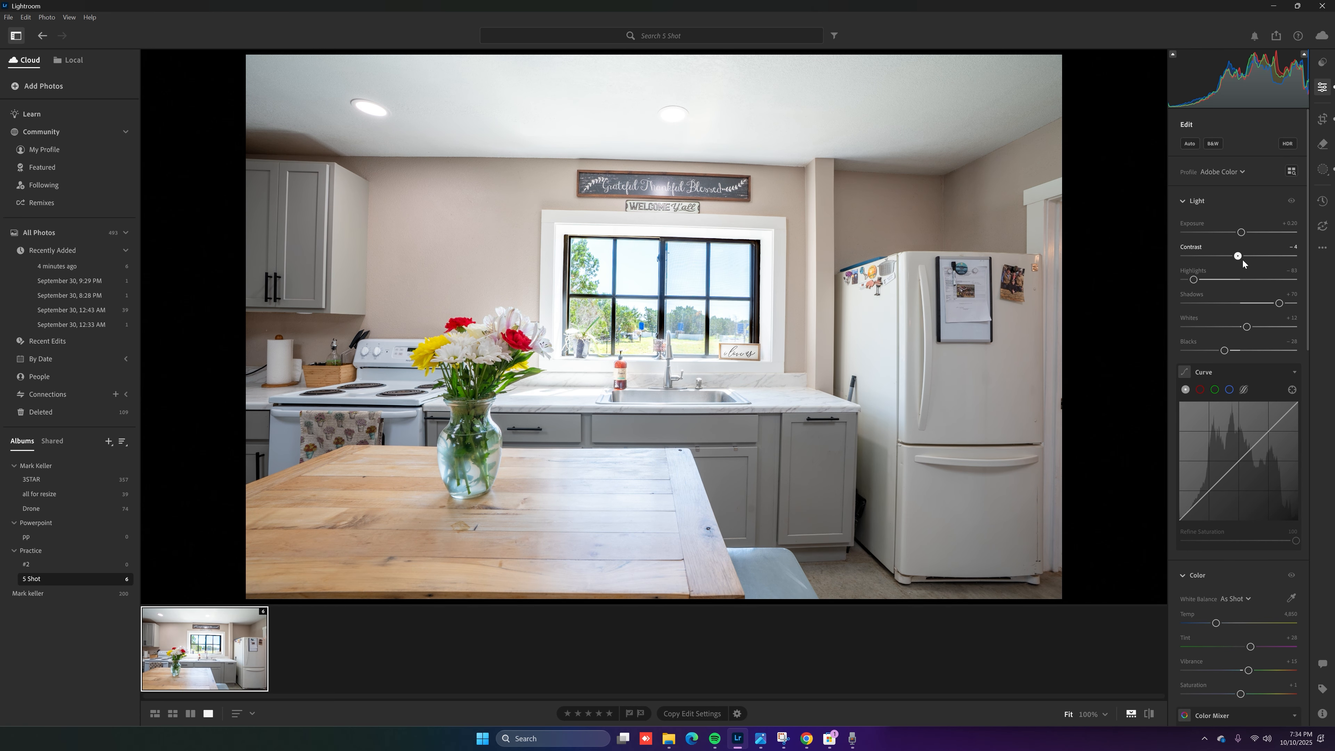
pyautogui.click(1272, 246)
pyautogui.write('7')
pyautogui.press('Return')
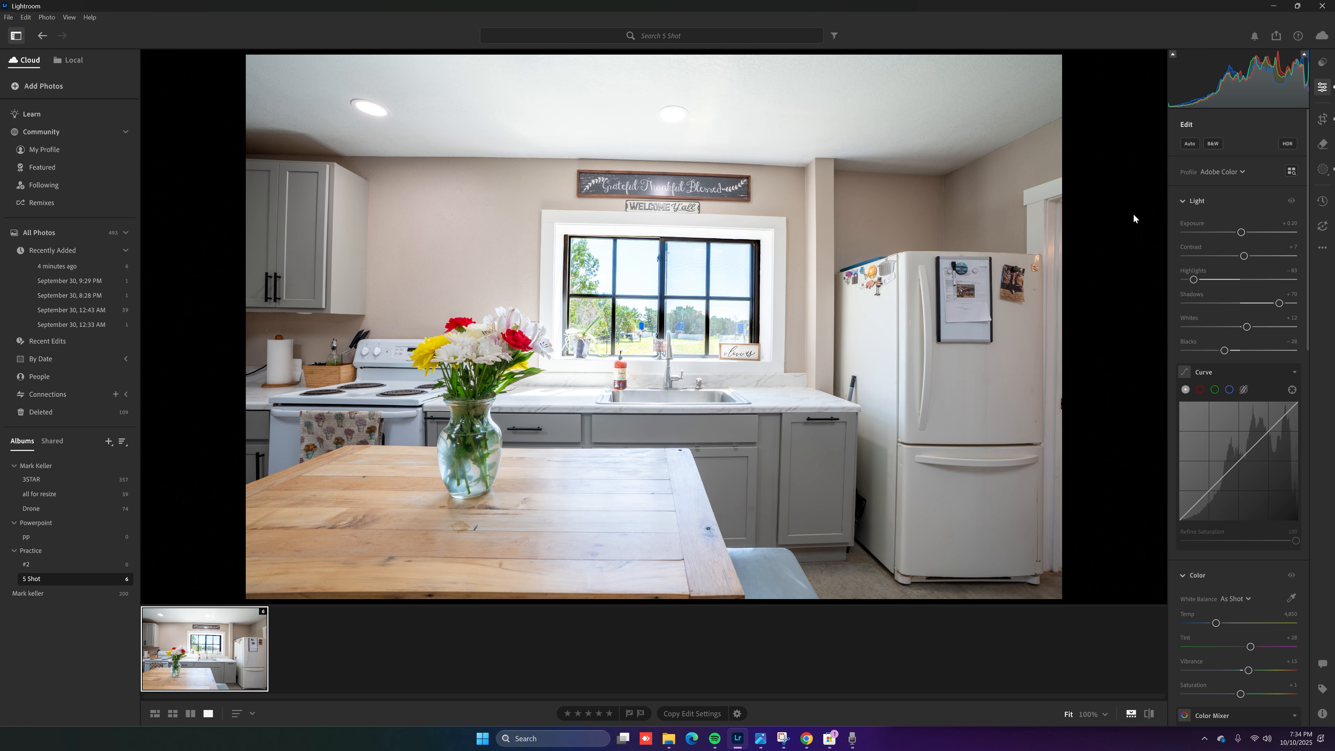
pyautogui.moveTo(1247, 326); pyautogui.dragTo(1243, 327)
# In the photo's global Effects, drag Dehaze to +20 and enter Clarity -9
pyautogui.scroll(-10, 1204, 363)
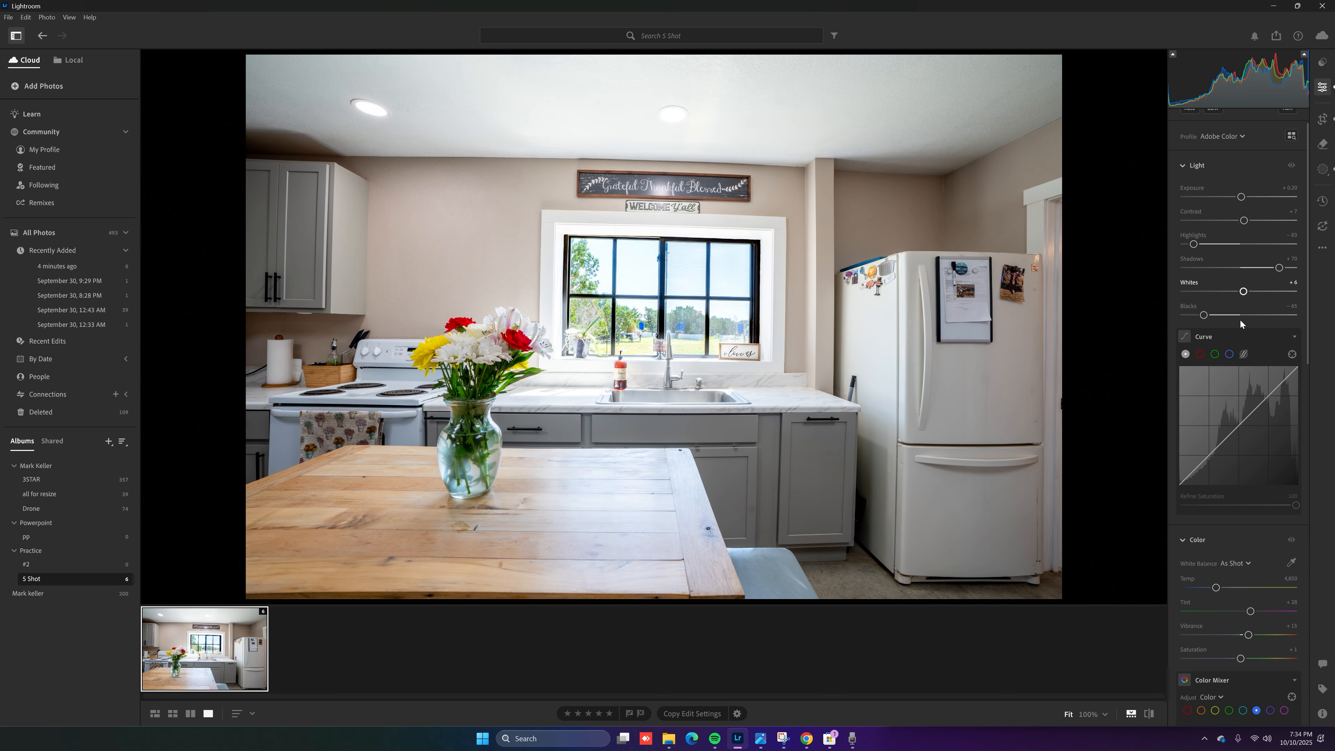
pyautogui.scroll(-3, 1262, 675)
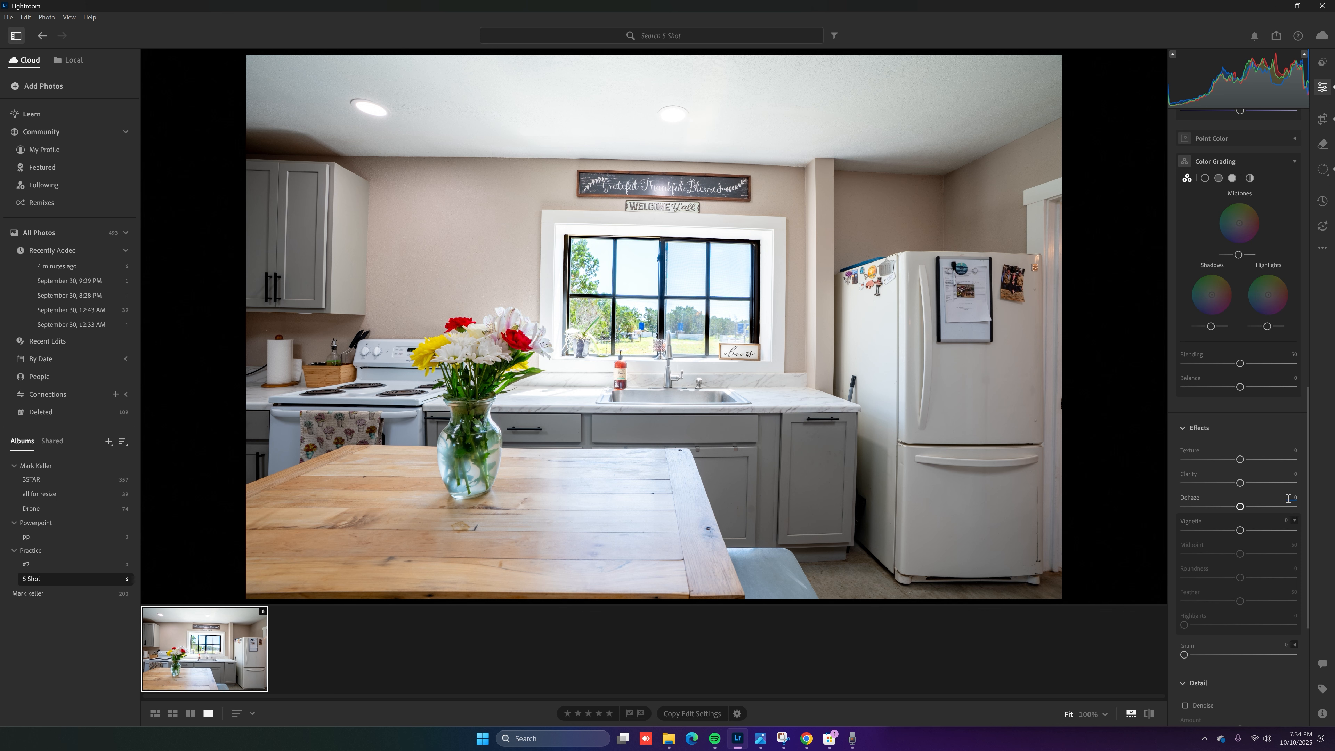
pyautogui.moveTo(1241, 506); pyautogui.dragTo(1251, 506)
pyautogui.press('Return')
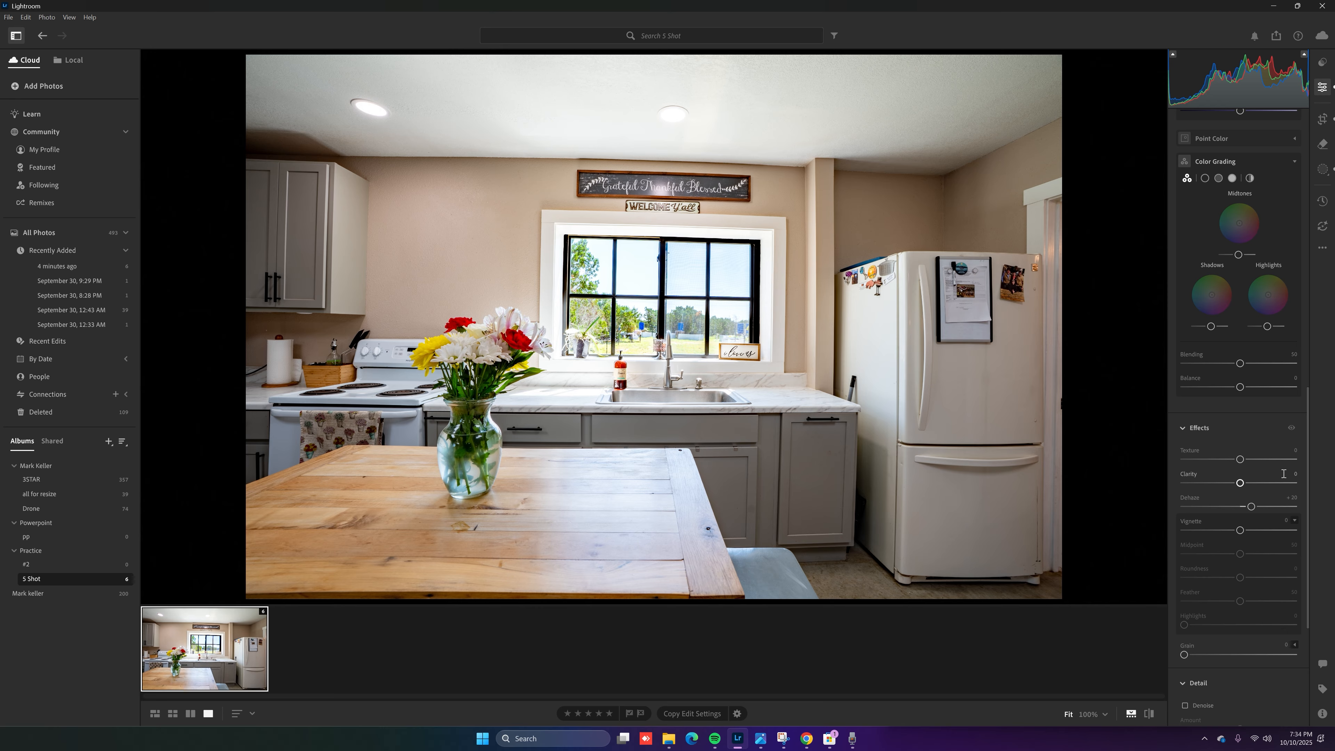
pyautogui.click(1295, 472)
pyautogui.write('- 9')
pyautogui.press('Return')
# Auto-straighten the kitchen photo by -0.66° in Crop & Rotate and commit the crop
pyautogui.click(1324, 123)
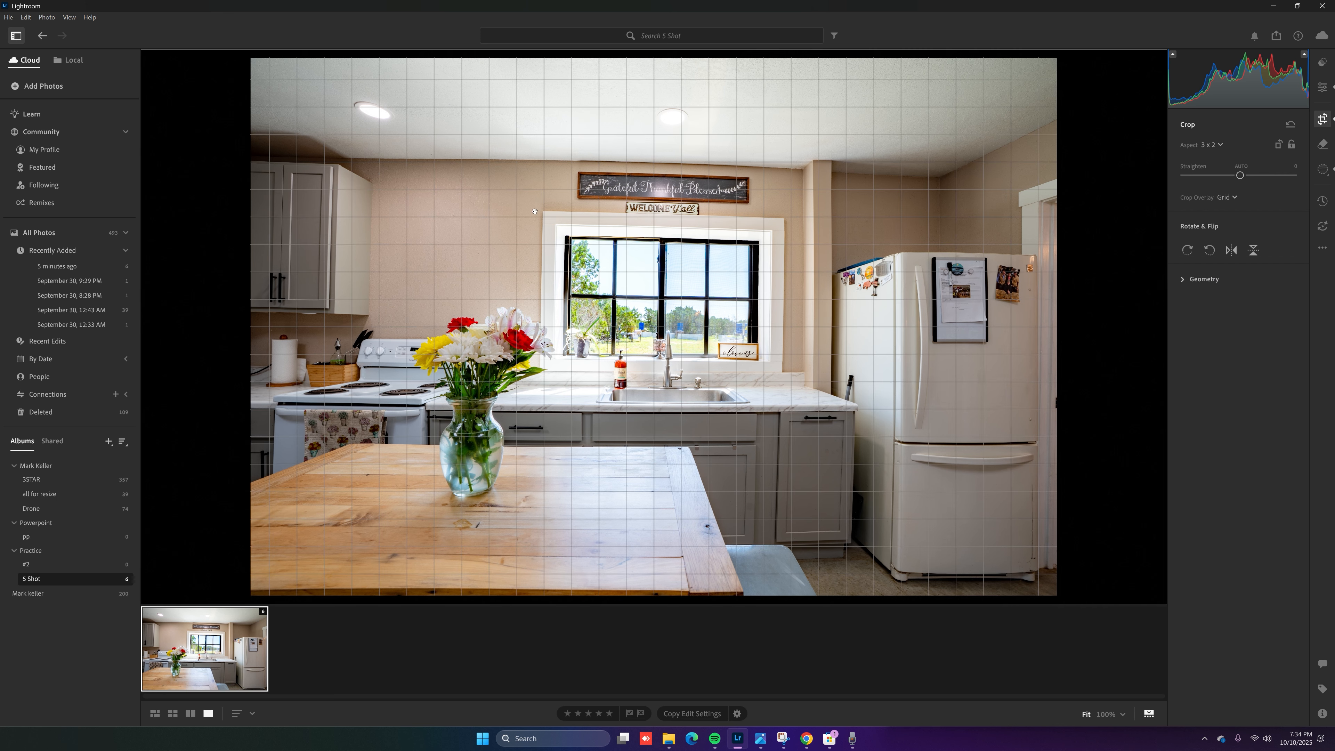
pyautogui.click(1241, 167)
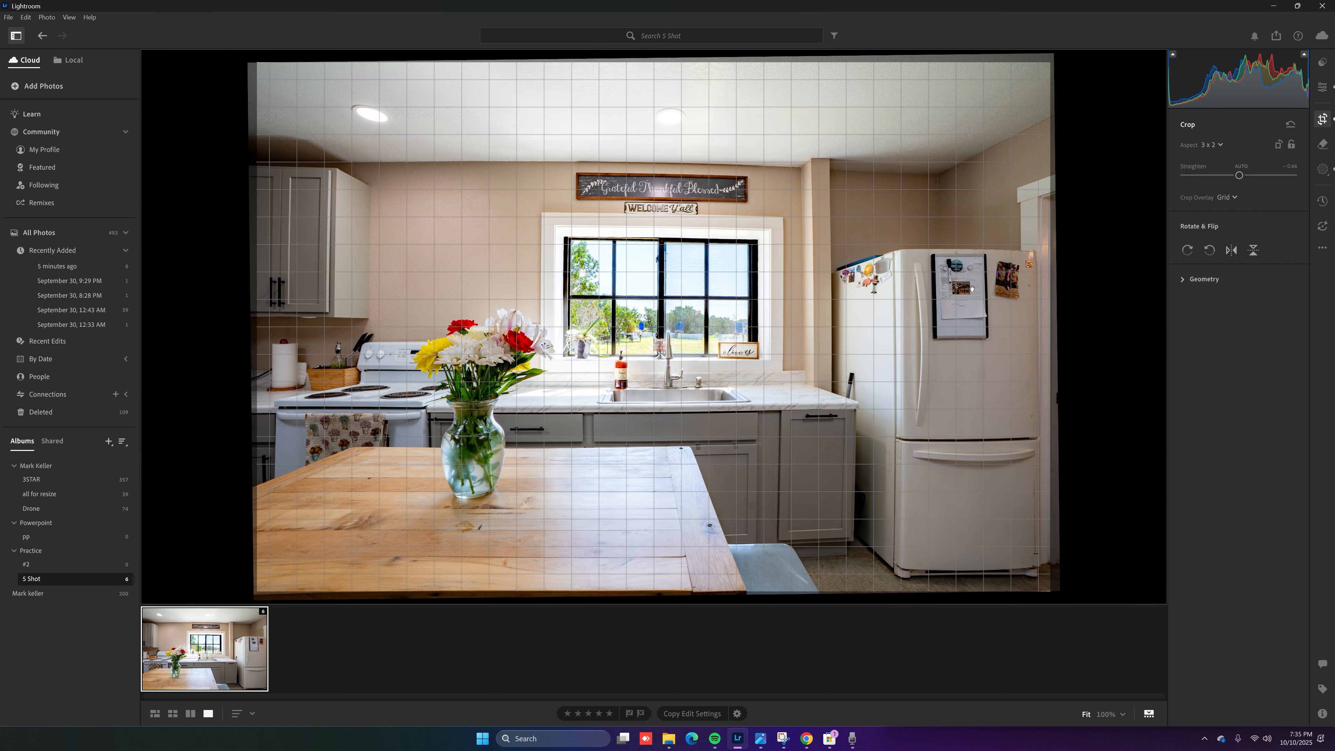
pyautogui.click(1323, 87)
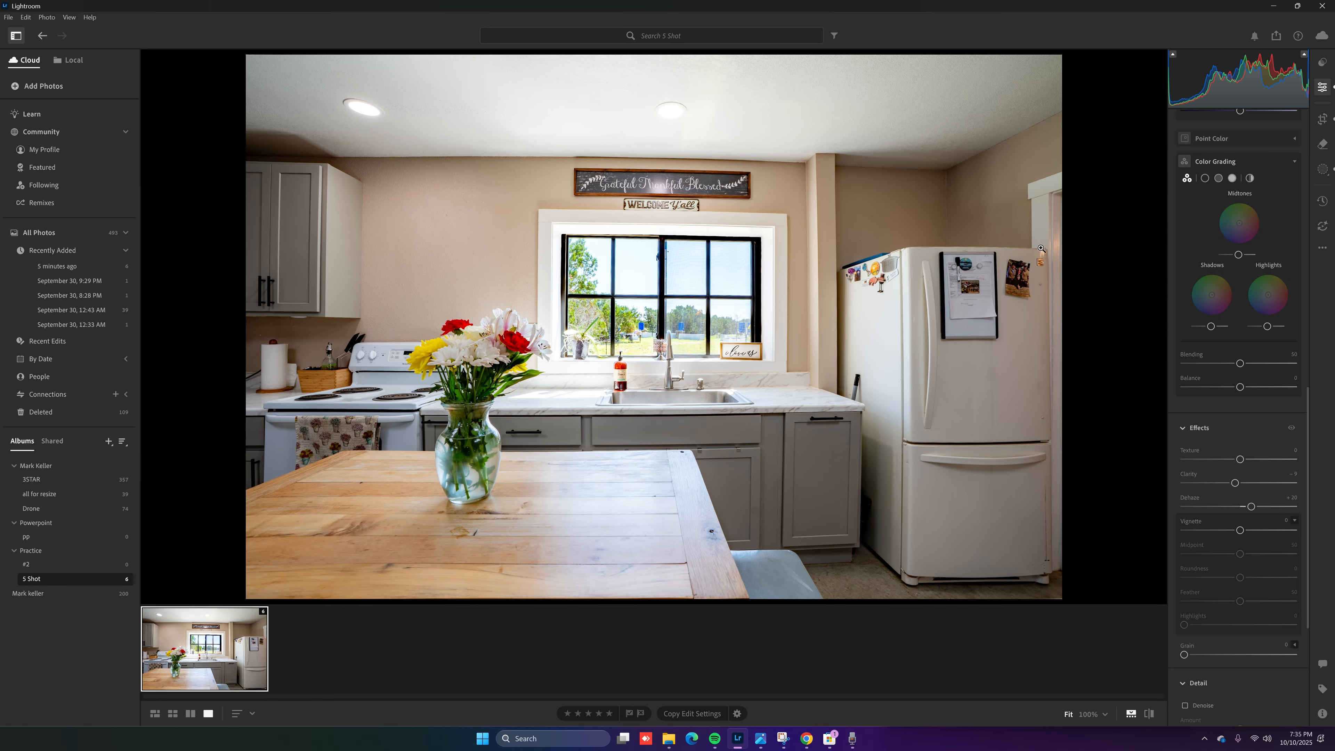
# Add a new brush mask (Mask 2) and set its Exposure to +1.00
pyautogui.click(1321, 172)
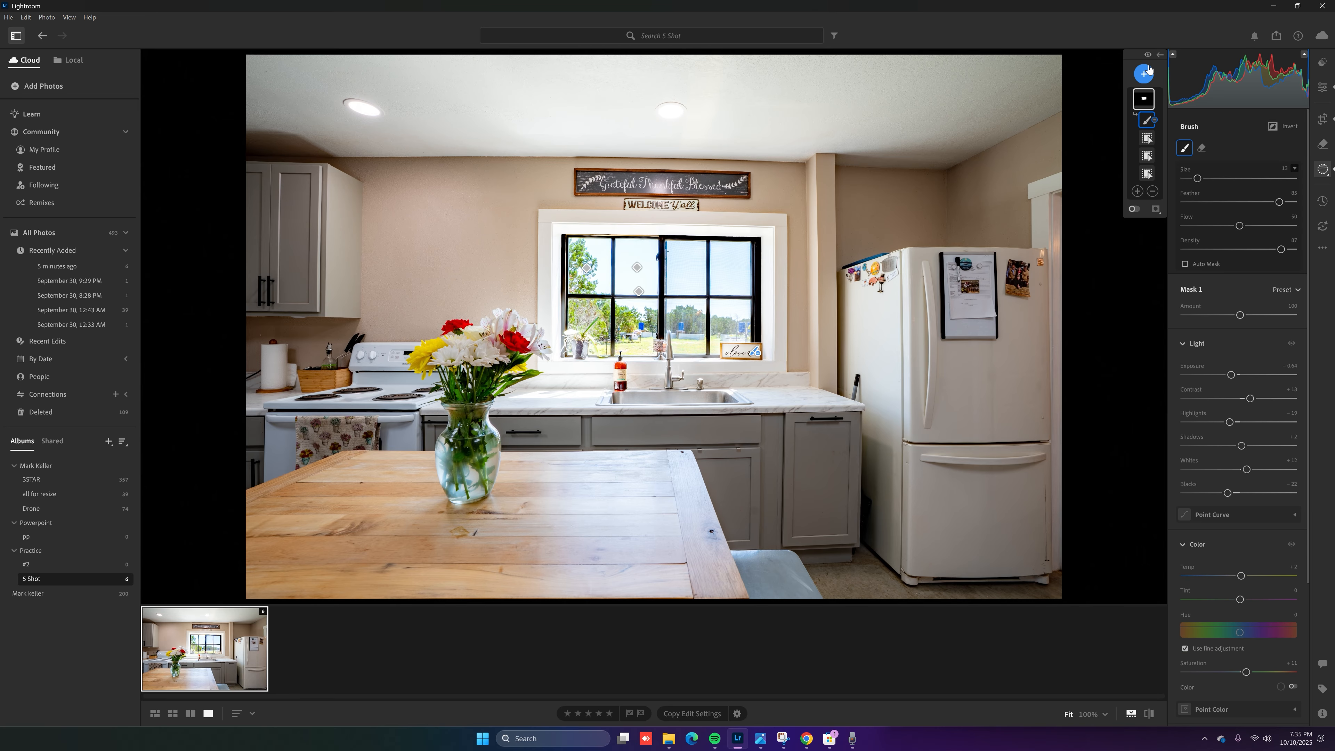
pyautogui.click(1144, 74)
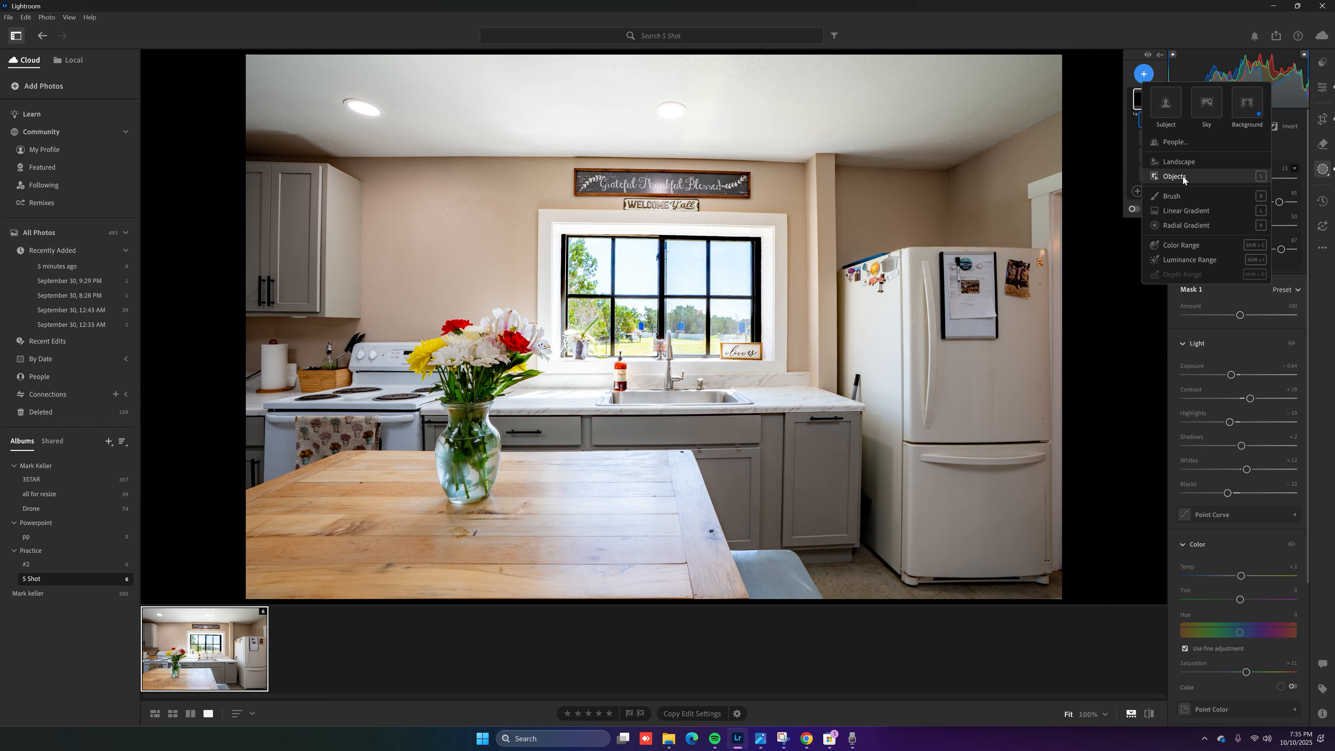
pyautogui.click(1168, 196)
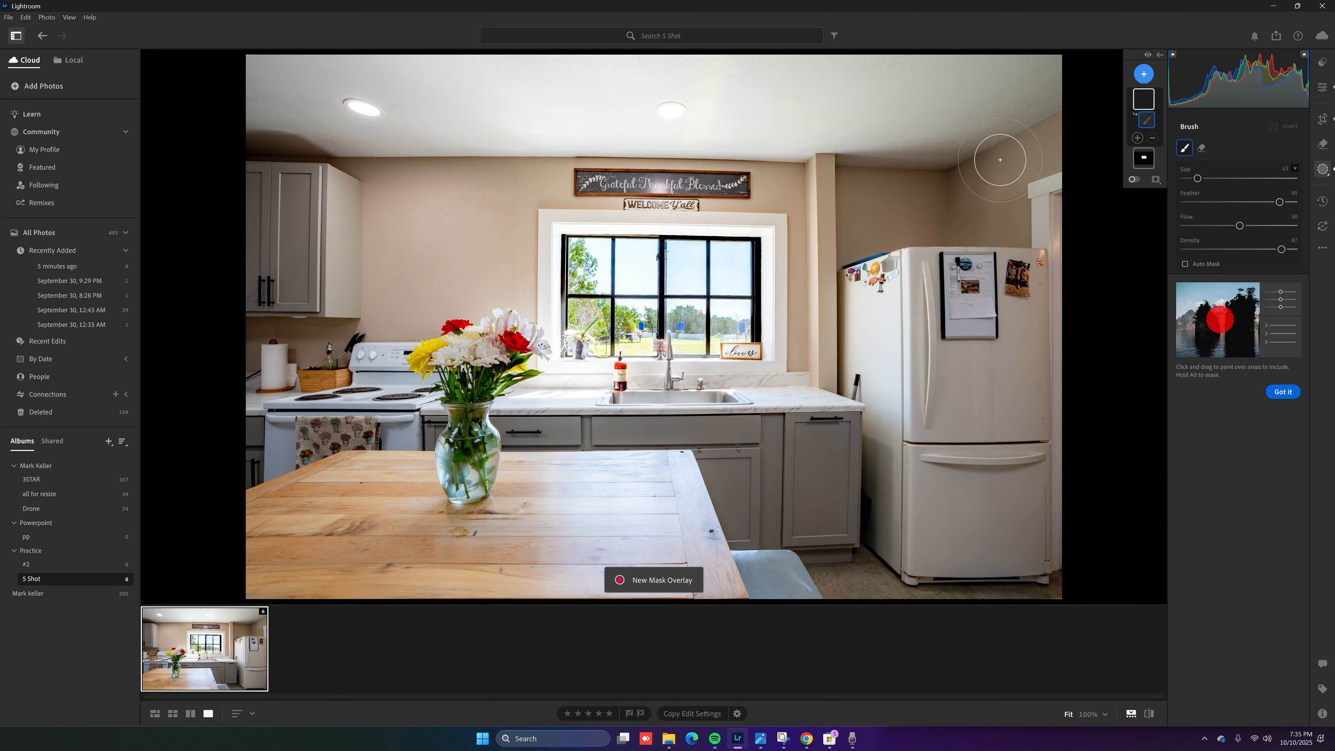
pyautogui.moveTo(954, 165); pyautogui.dragTo(953, 166)
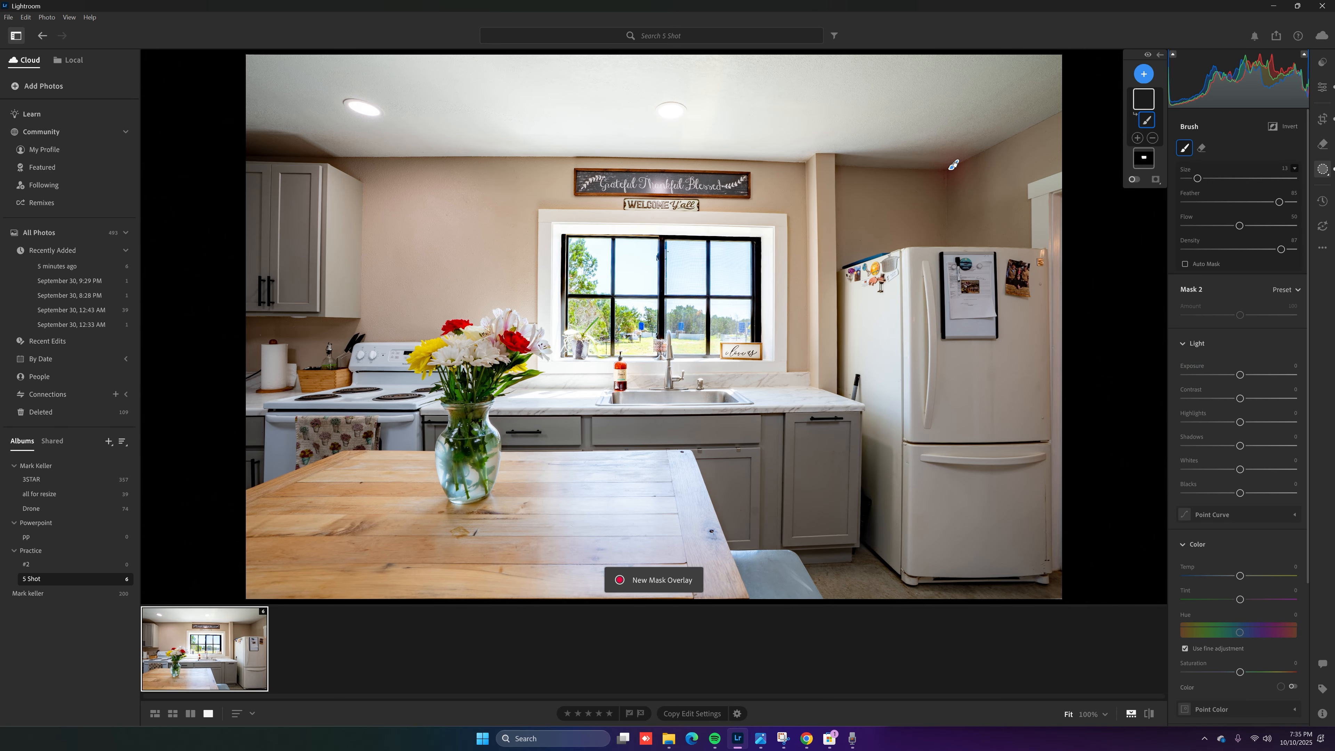
pyautogui.click(1290, 365)
pyautogui.write('1')
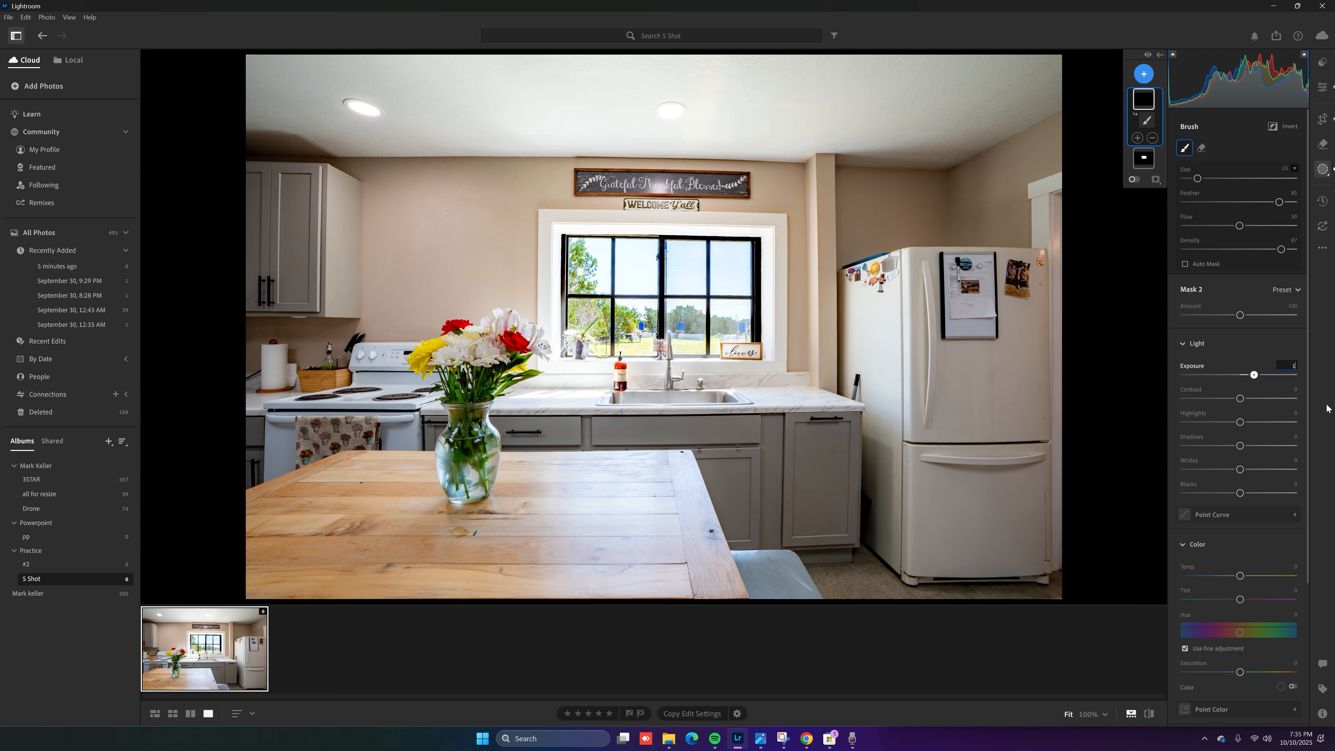
pyautogui.press('Return')
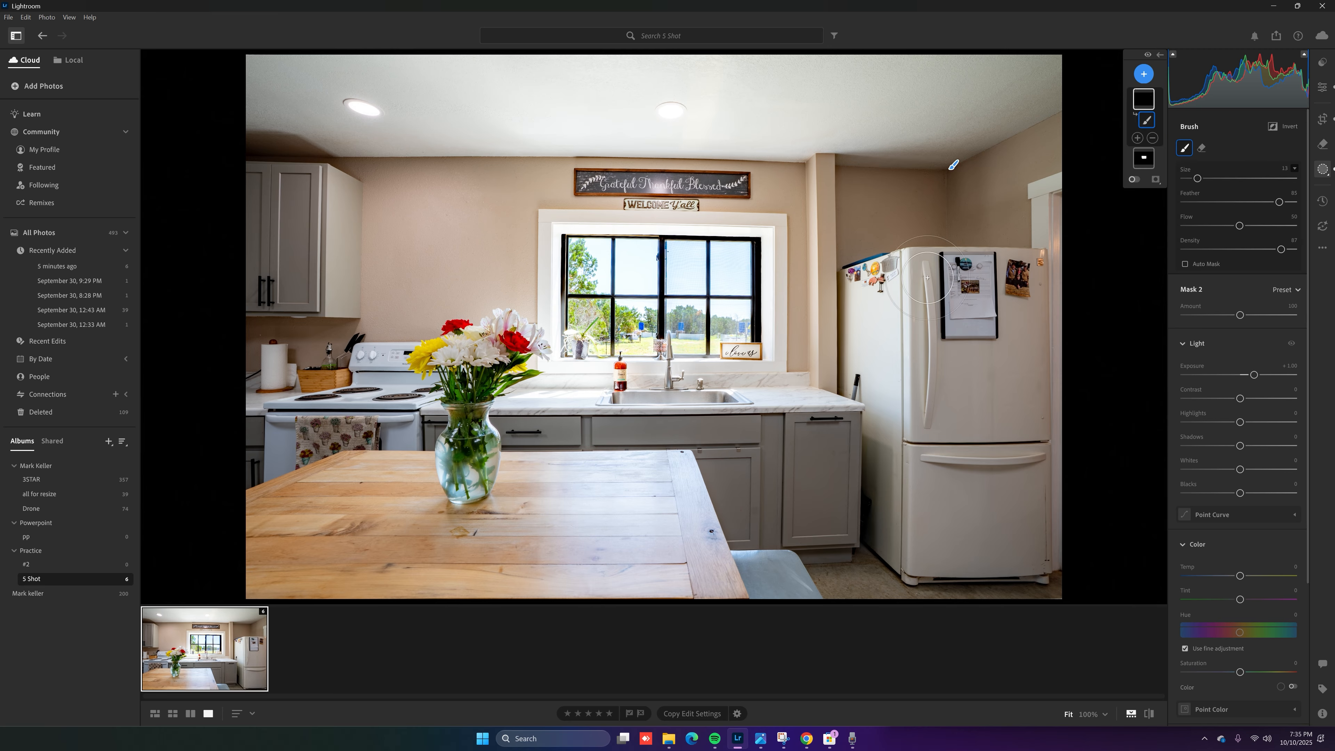
# Paint the +1.00 brush over the wall above the fridge and the fridge doors
pyautogui.scroll(6, 927, 278)
pyautogui.moveTo(902, 234)
pyautogui.mouseDown()
pyautogui.moveTo(969, 205)
pyautogui.moveTo(915, 194)
pyautogui.mouseUp()
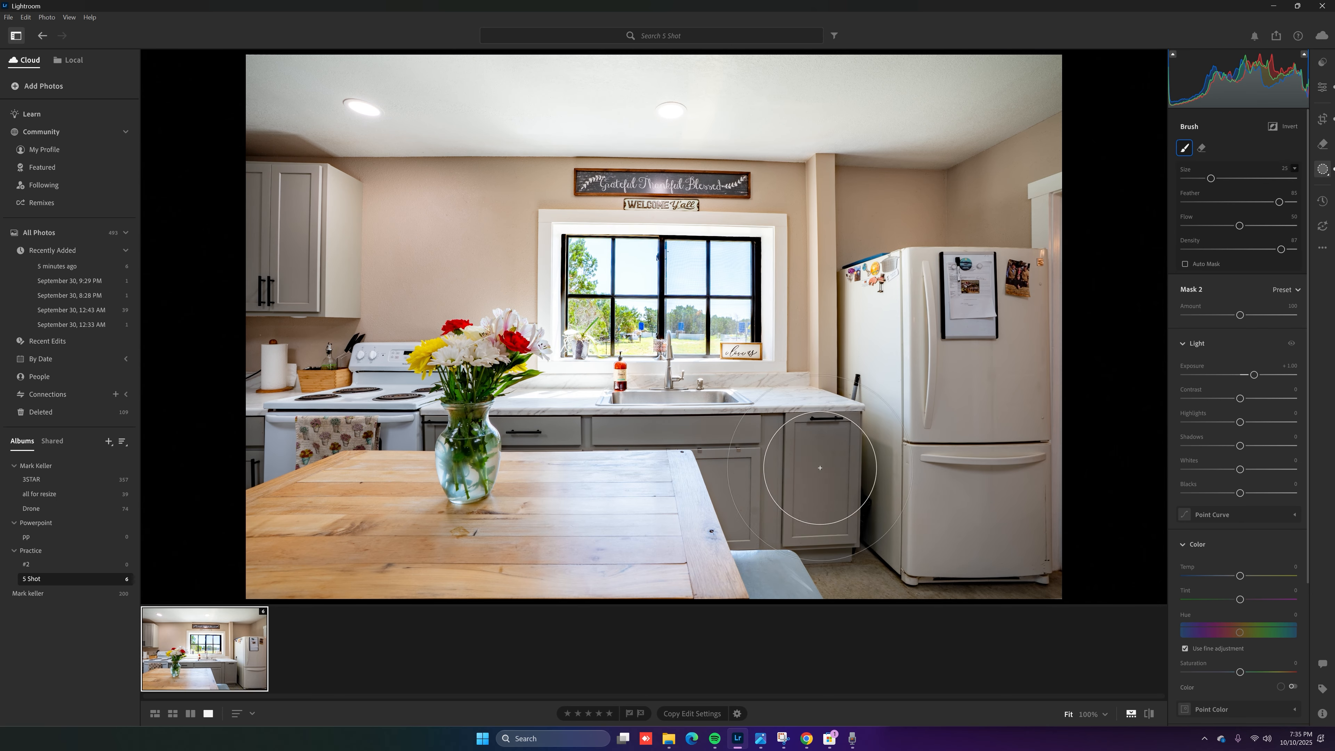
pyautogui.moveTo(820, 468)
pyautogui.mouseDown()
pyautogui.moveTo(769, 567)
pyautogui.moveTo(960, 561)
pyautogui.moveTo(1108, 438)
pyautogui.mouseUp()
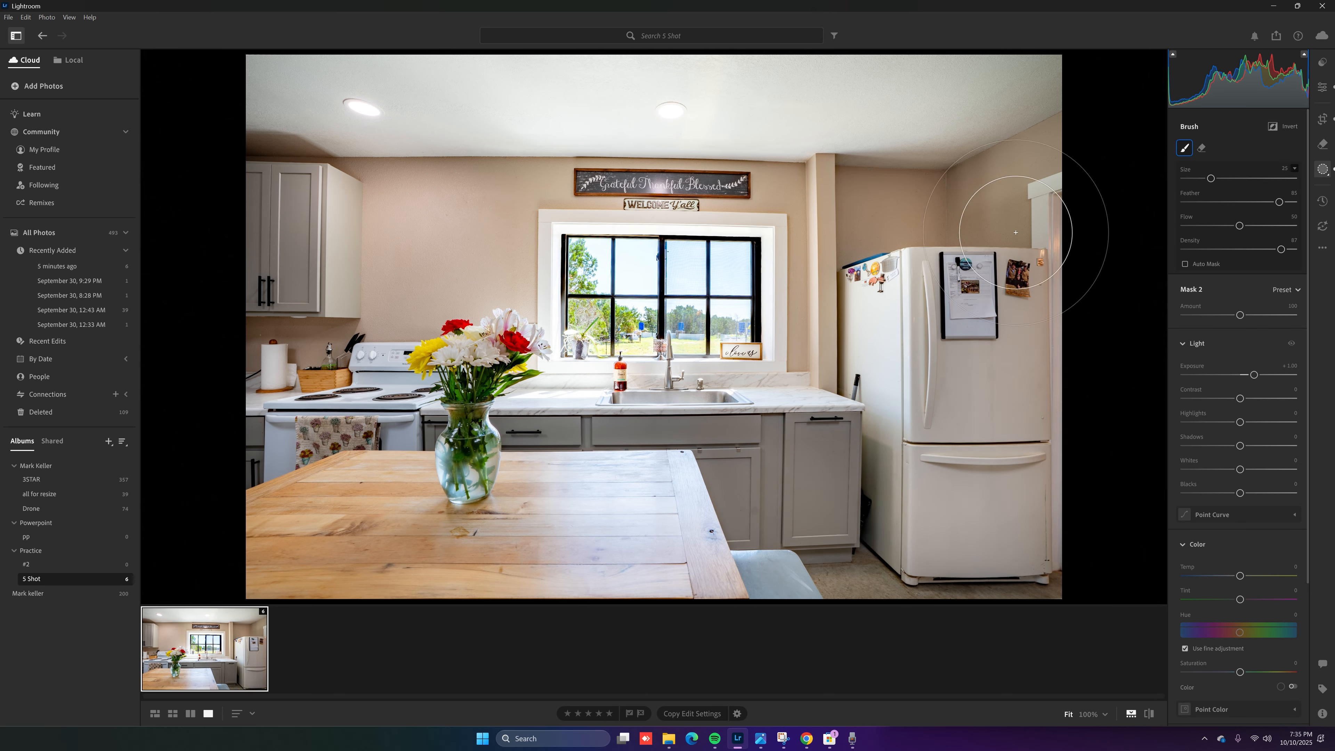
pyautogui.moveTo(1016, 232); pyautogui.dragTo(1008, 369)
pyautogui.scroll(5, 1014, 512)
pyautogui.moveTo(995, 522); pyautogui.dragTo(1064, 248)
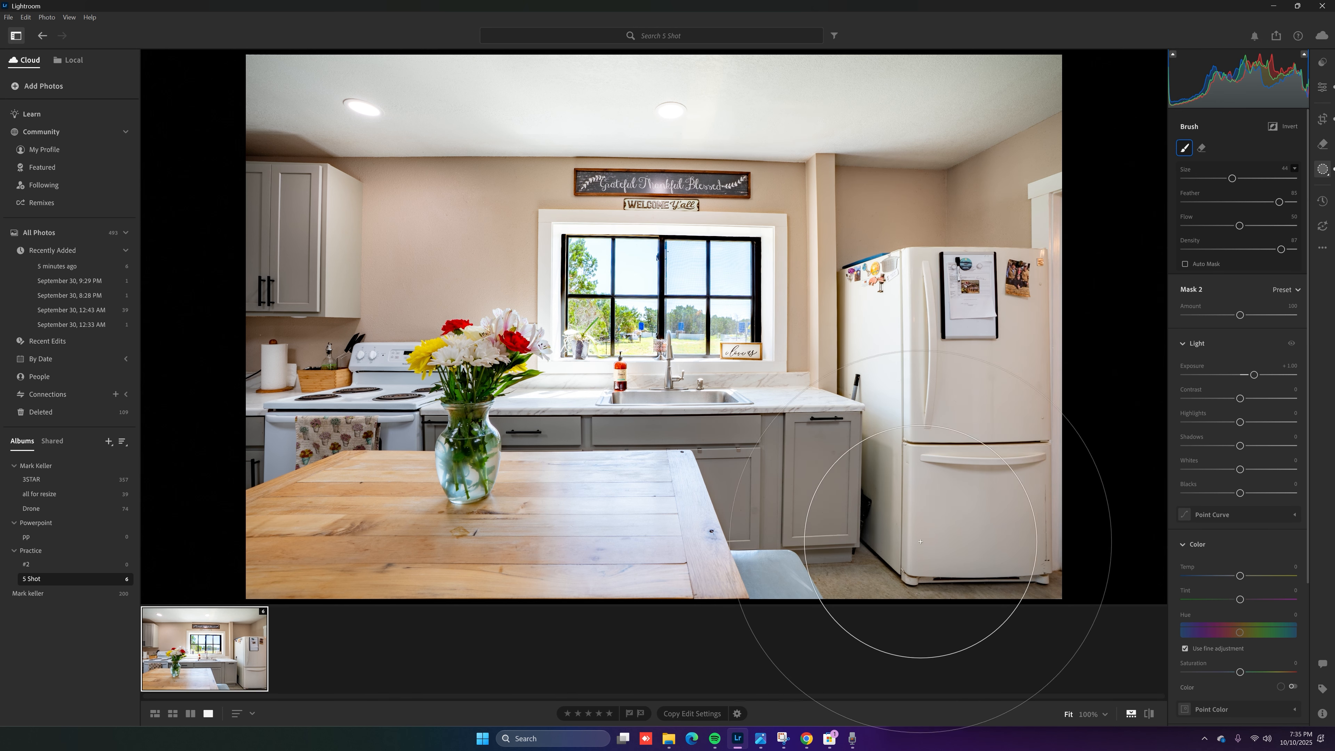
pyautogui.moveTo(921, 541); pyautogui.dragTo(900, 543)
# Extend the brightening brush over the upper, left and right walls and the upper-left cabinets
pyautogui.scroll(-4, 647, 212)
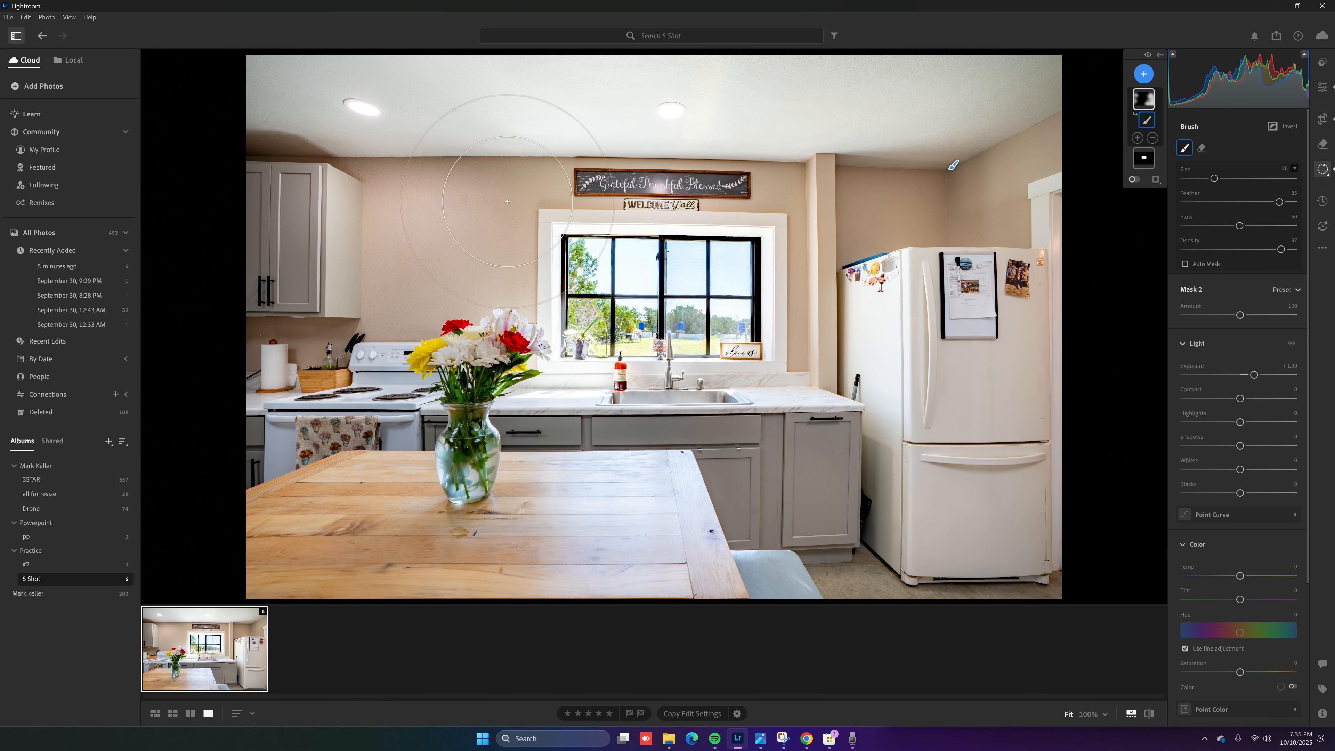
pyautogui.scroll(-3, 508, 201)
pyautogui.moveTo(621, 139); pyautogui.dragTo(441, 184)
pyautogui.moveTo(285, 358)
pyautogui.mouseDown()
pyautogui.moveTo(318, 345)
pyautogui.moveTo(278, 292)
pyautogui.moveTo(258, 164)
pyautogui.moveTo(300, 162)
pyautogui.moveTo(323, 379)
pyautogui.moveTo(252, 483)
pyautogui.moveTo(470, 433)
pyautogui.moveTo(399, 394)
pyautogui.moveTo(354, 406)
pyautogui.moveTo(351, 511)
pyautogui.moveTo(238, 510)
pyautogui.moveTo(421, 490)
pyautogui.moveTo(380, 242)
pyautogui.moveTo(403, 141)
pyautogui.moveTo(447, 121)
pyautogui.mouseUp()
pyautogui.scroll(4, 350, 408)
pyautogui.moveTo(905, 175)
pyautogui.mouseDown()
pyautogui.moveTo(1101, 72)
pyautogui.moveTo(1048, 567)
pyautogui.moveTo(762, 526)
pyautogui.moveTo(765, 480)
pyautogui.moveTo(867, 221)
pyautogui.moveTo(876, 248)
pyautogui.mouseUp()
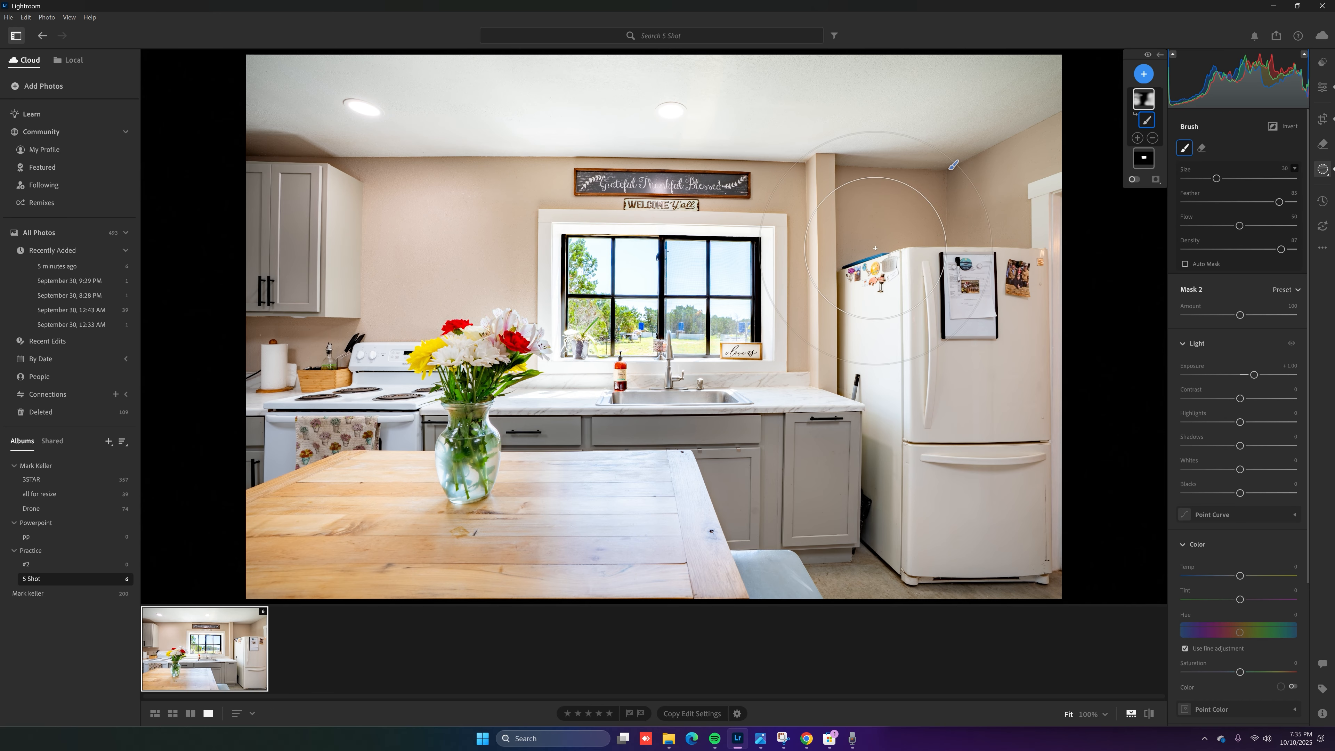
pyautogui.moveTo(231, 347)
pyautogui.mouseDown()
pyautogui.moveTo(273, 320)
pyautogui.moveTo(209, 98)
pyautogui.moveTo(596, 617)
pyautogui.moveTo(1050, 501)
pyautogui.moveTo(1078, 447)
pyautogui.mouseUp()
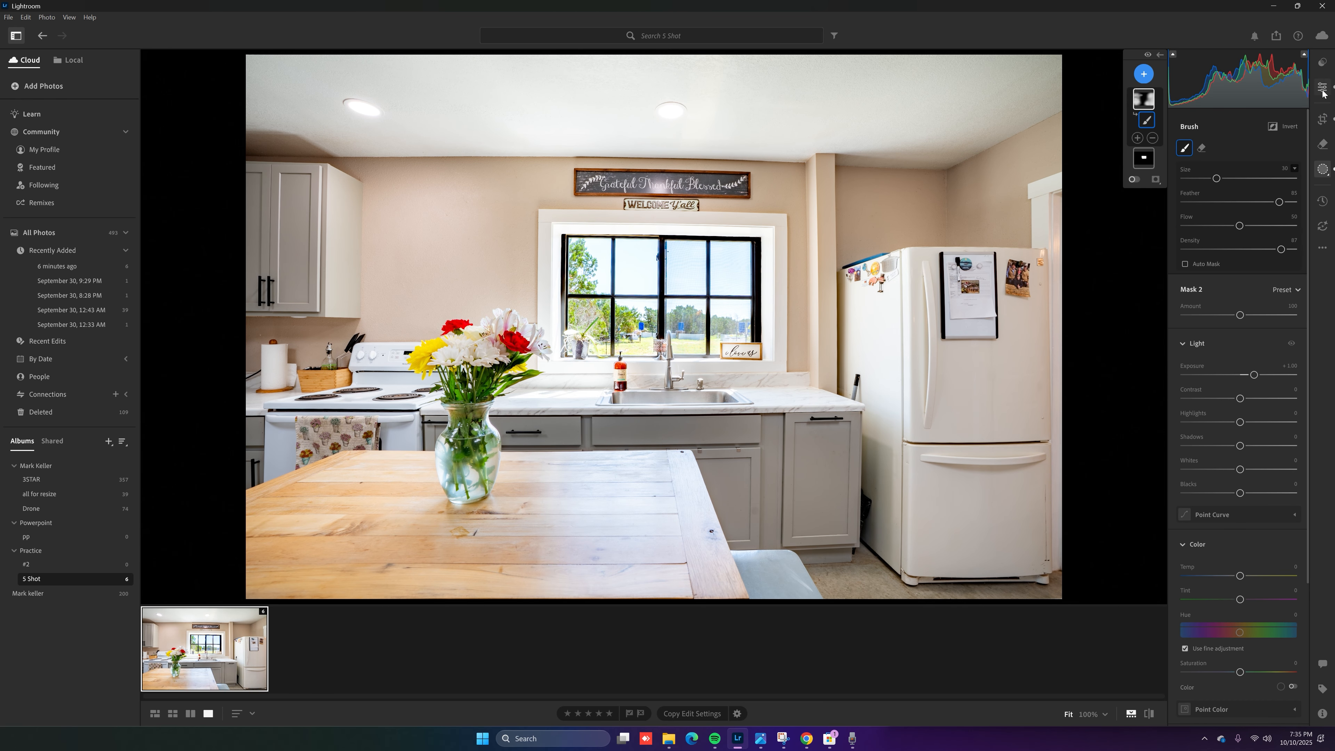
# Add Mask 3 as a brush mask with a dab on the table and set its Exposure to -0.50
pyautogui.click(1144, 74)
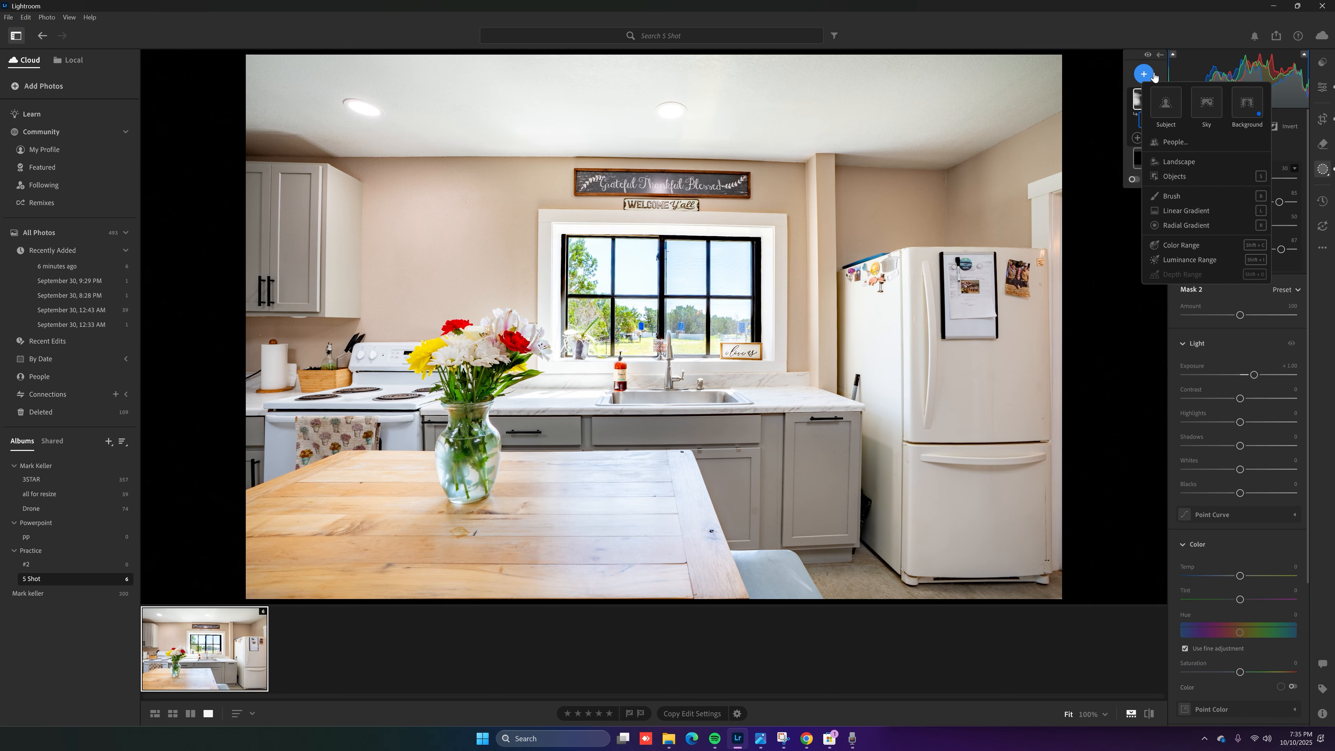
pyautogui.click(1170, 196)
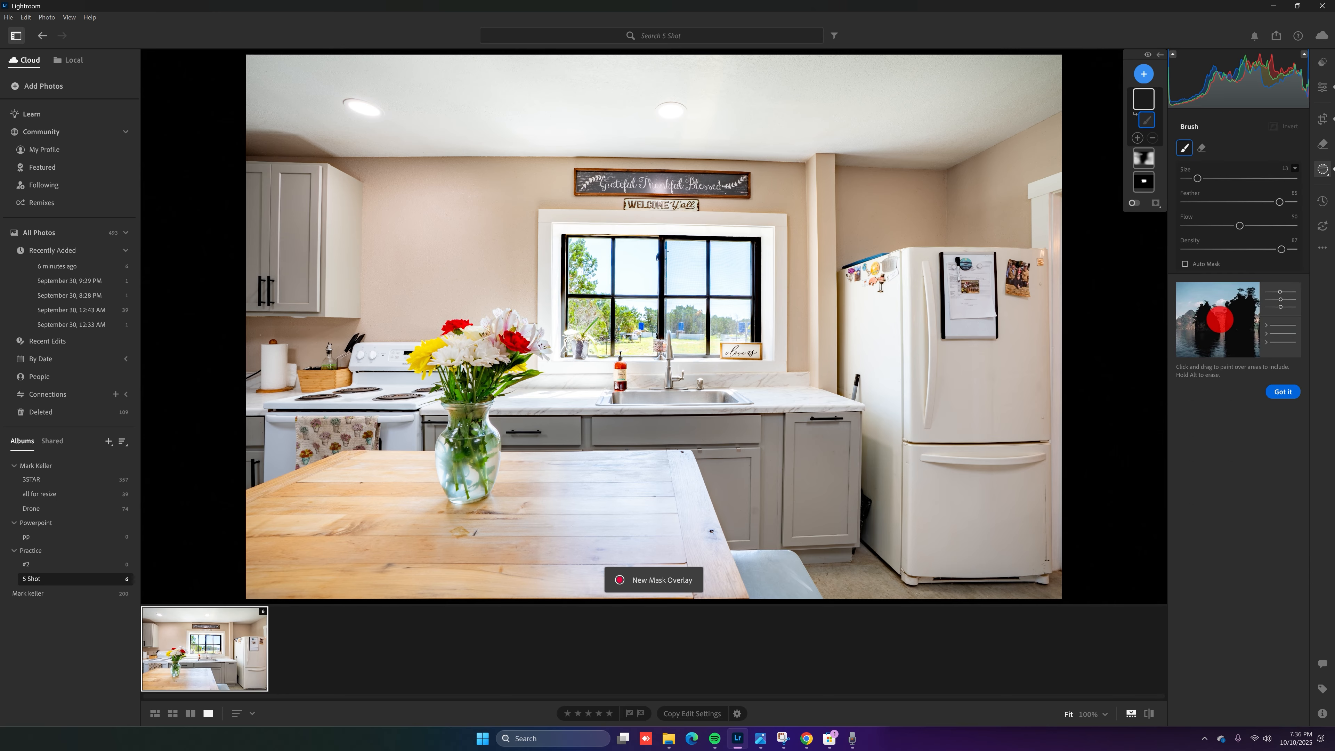
pyautogui.scroll(-5, 674, 201)
pyautogui.click(666, 476)
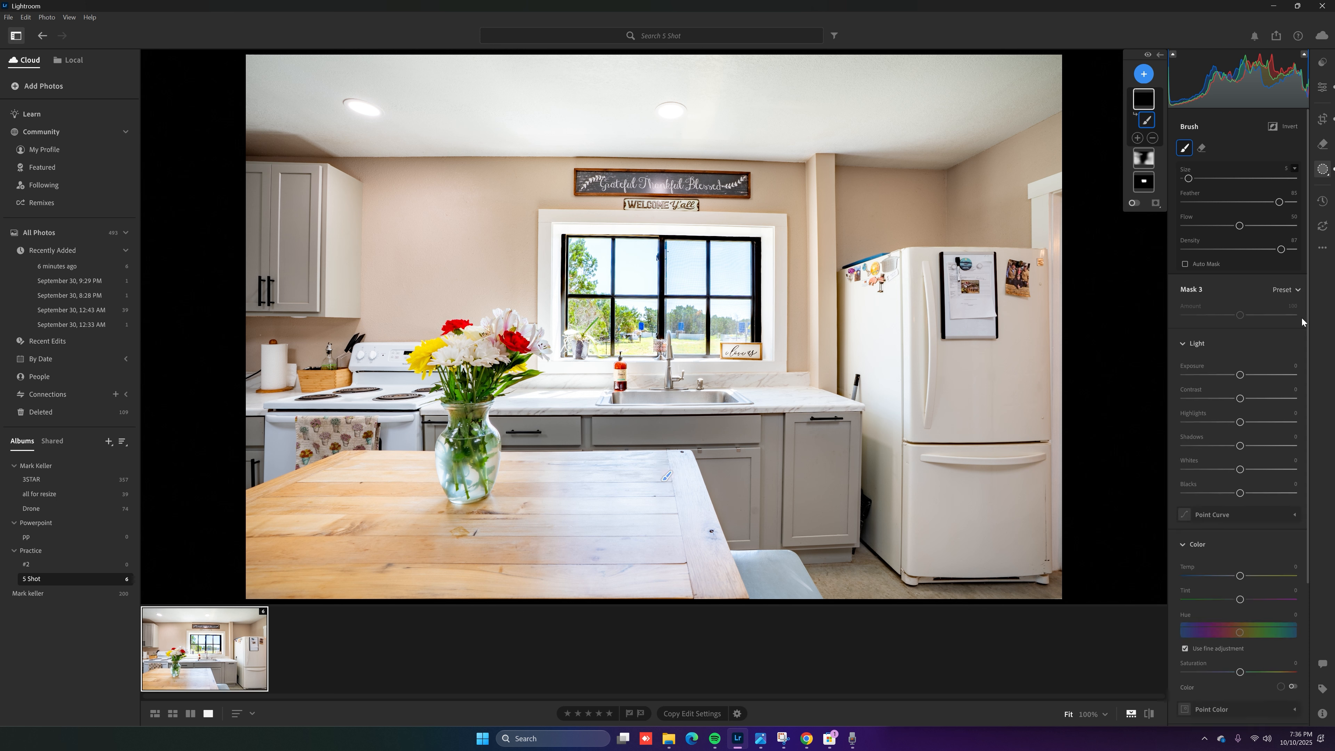
pyautogui.click(1289, 366)
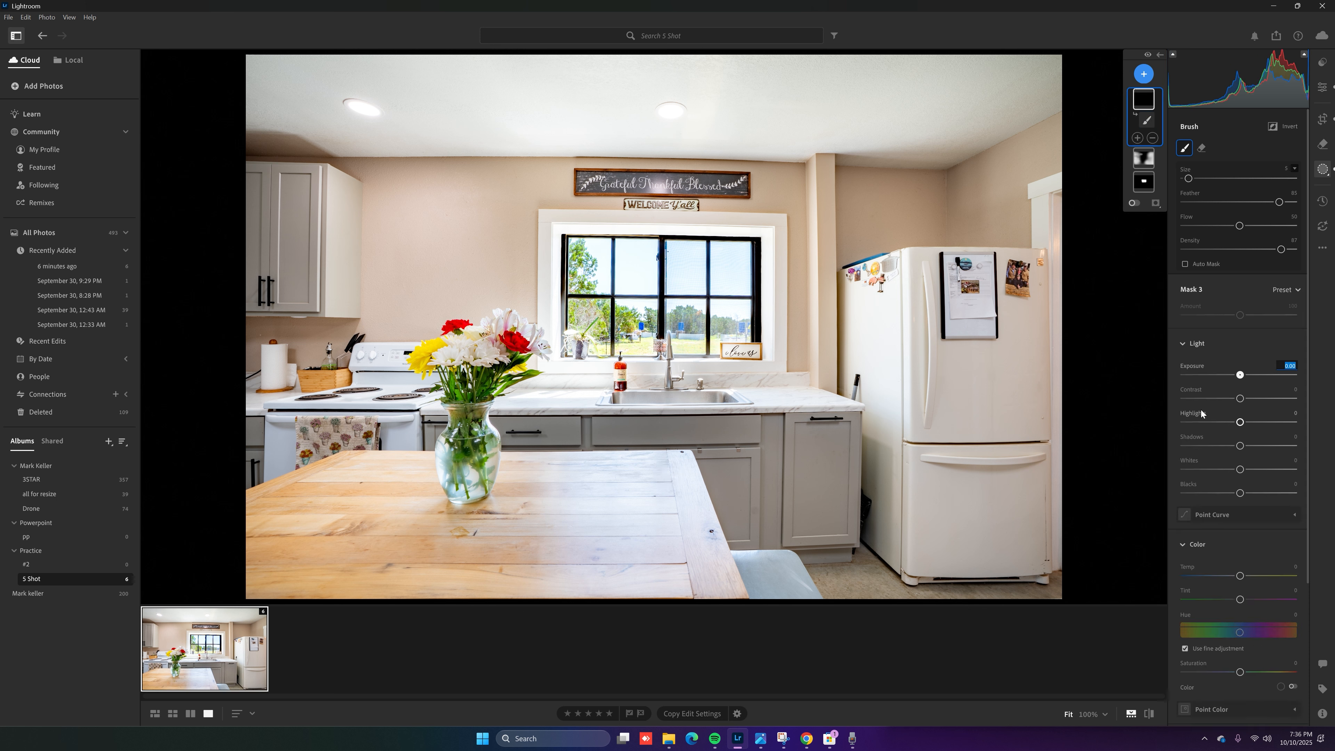
pyautogui.write('-.5')
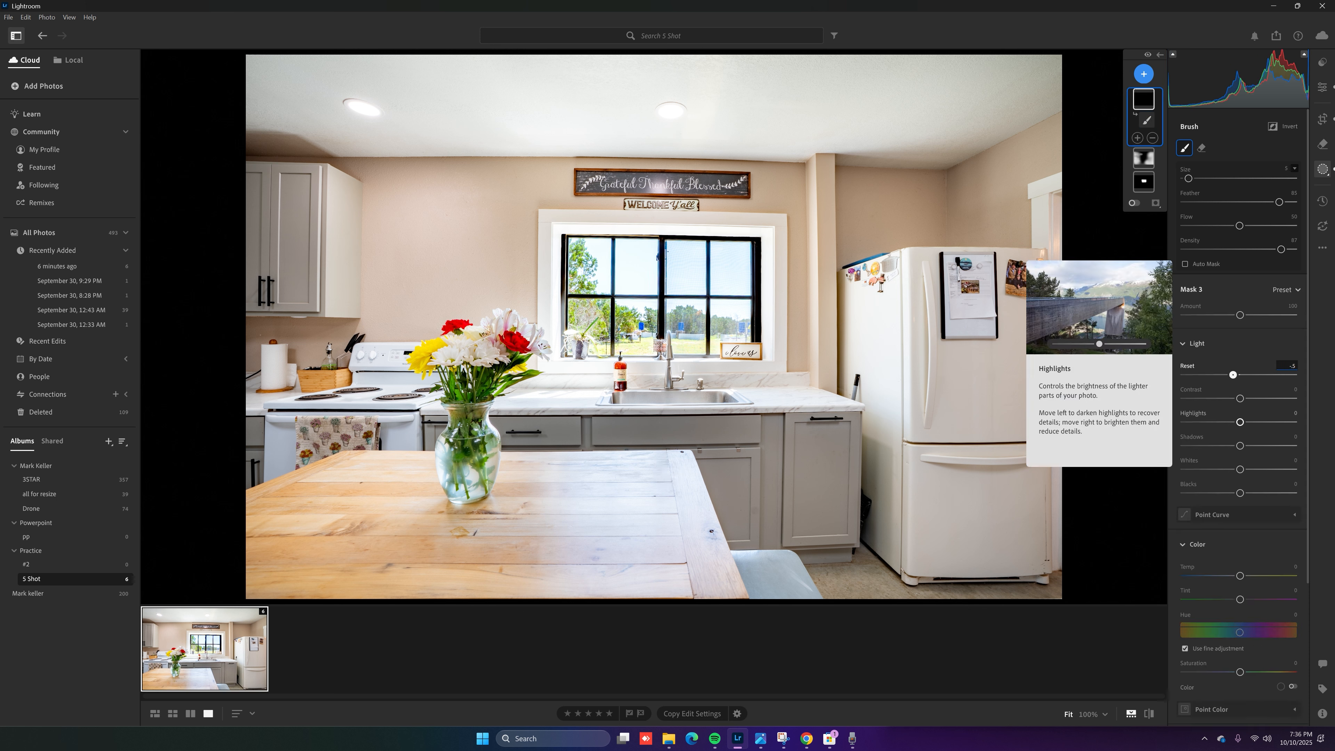
pyautogui.press('Return')
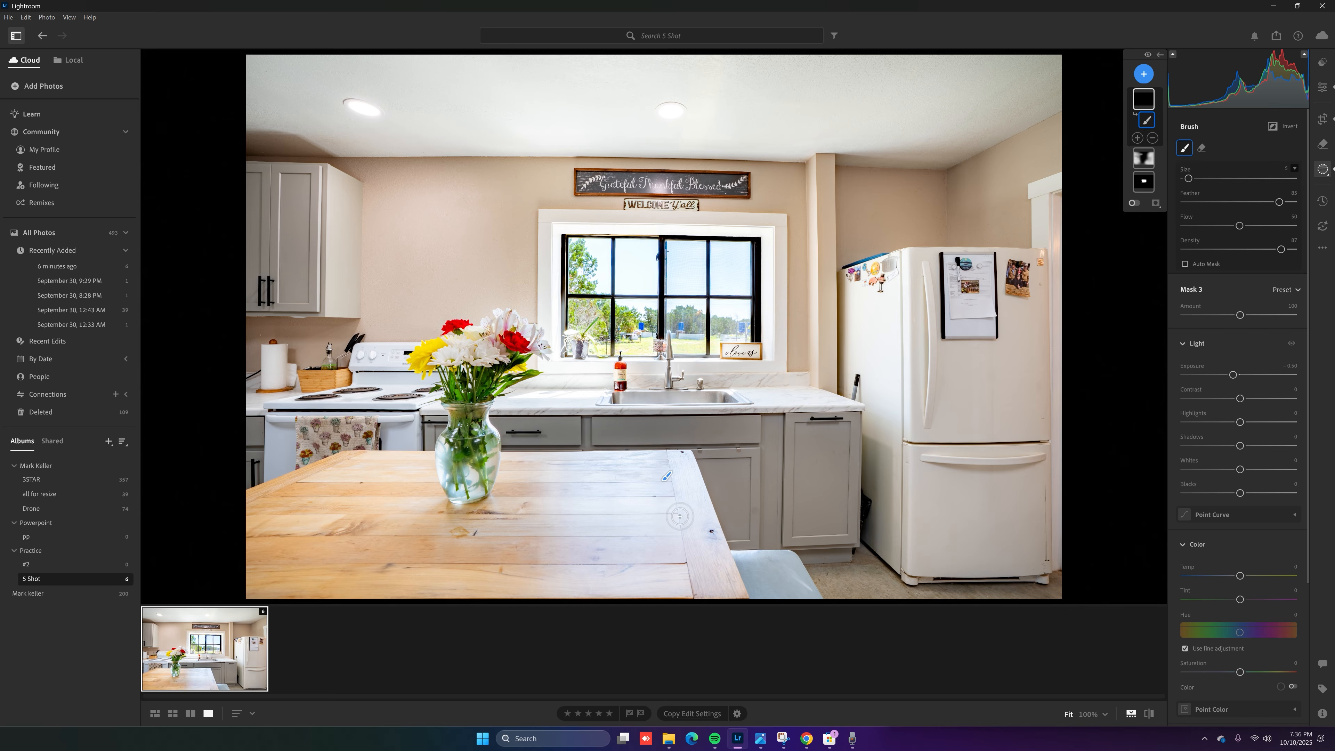
pyautogui.scroll(10, 667, 453)
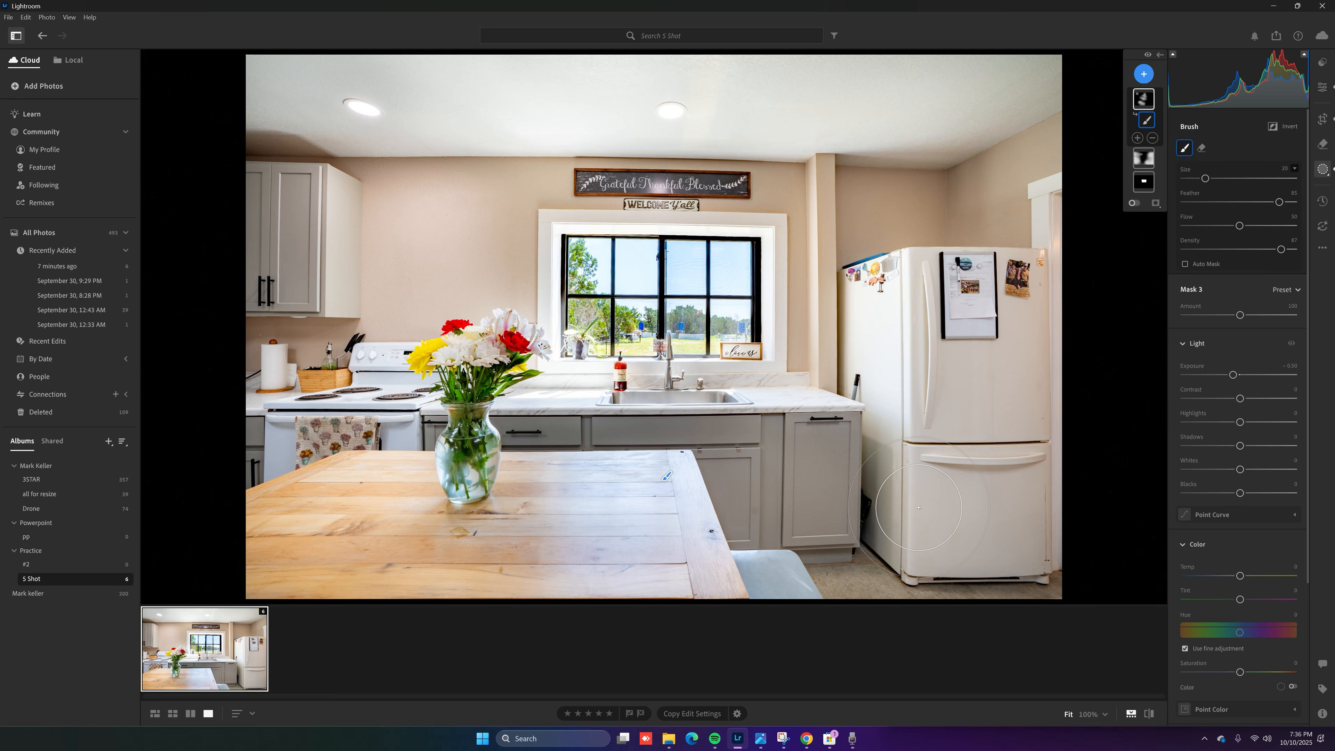
# Export the photo as a full-size JPG '5 shot-1' with start number 1 and the DRONE URL.png watermark
pyautogui.click(10, 18)
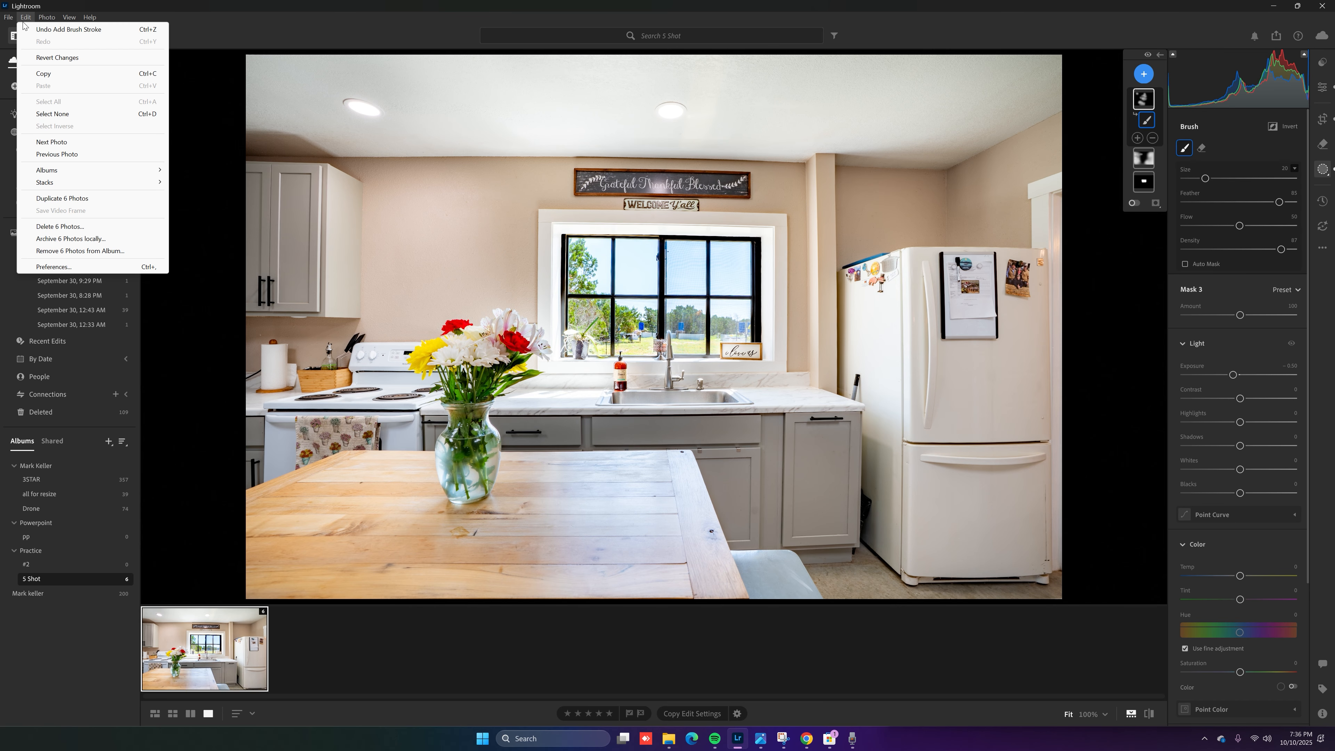
pyautogui.click(39, 74)
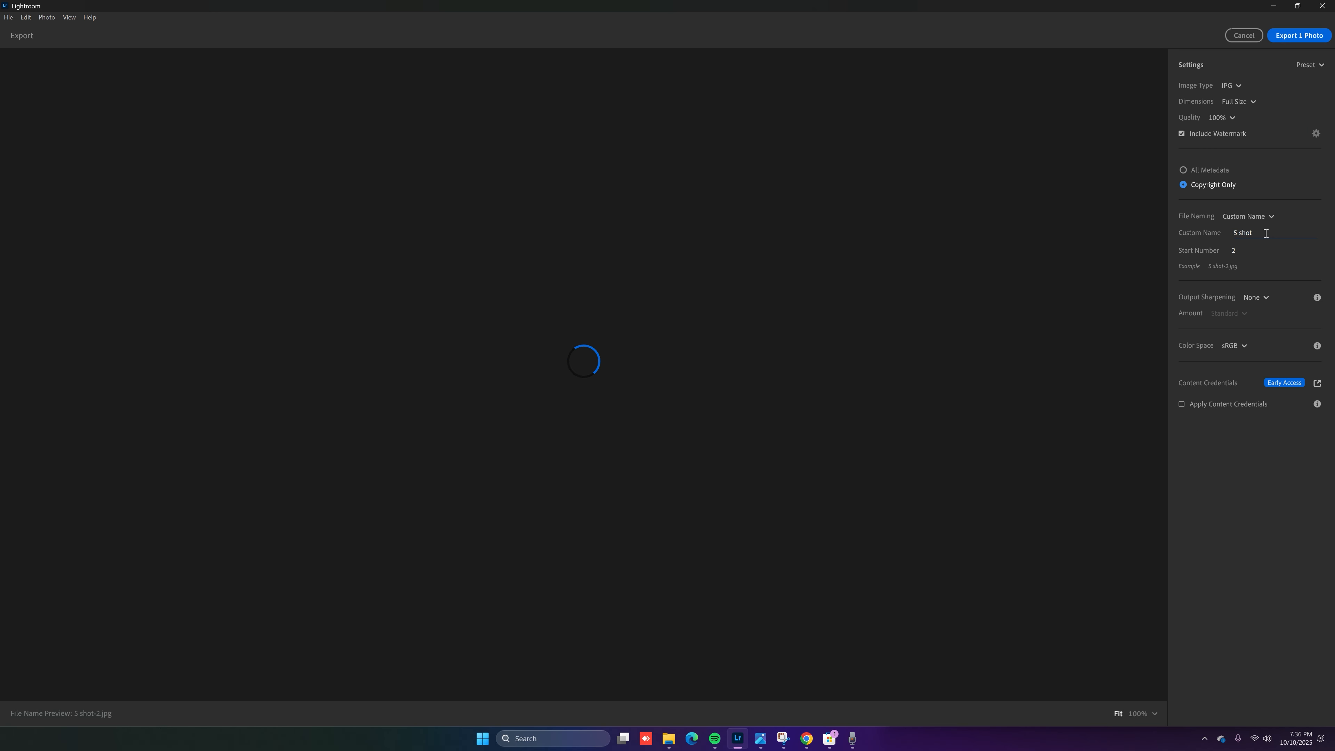
pyautogui.write('1')
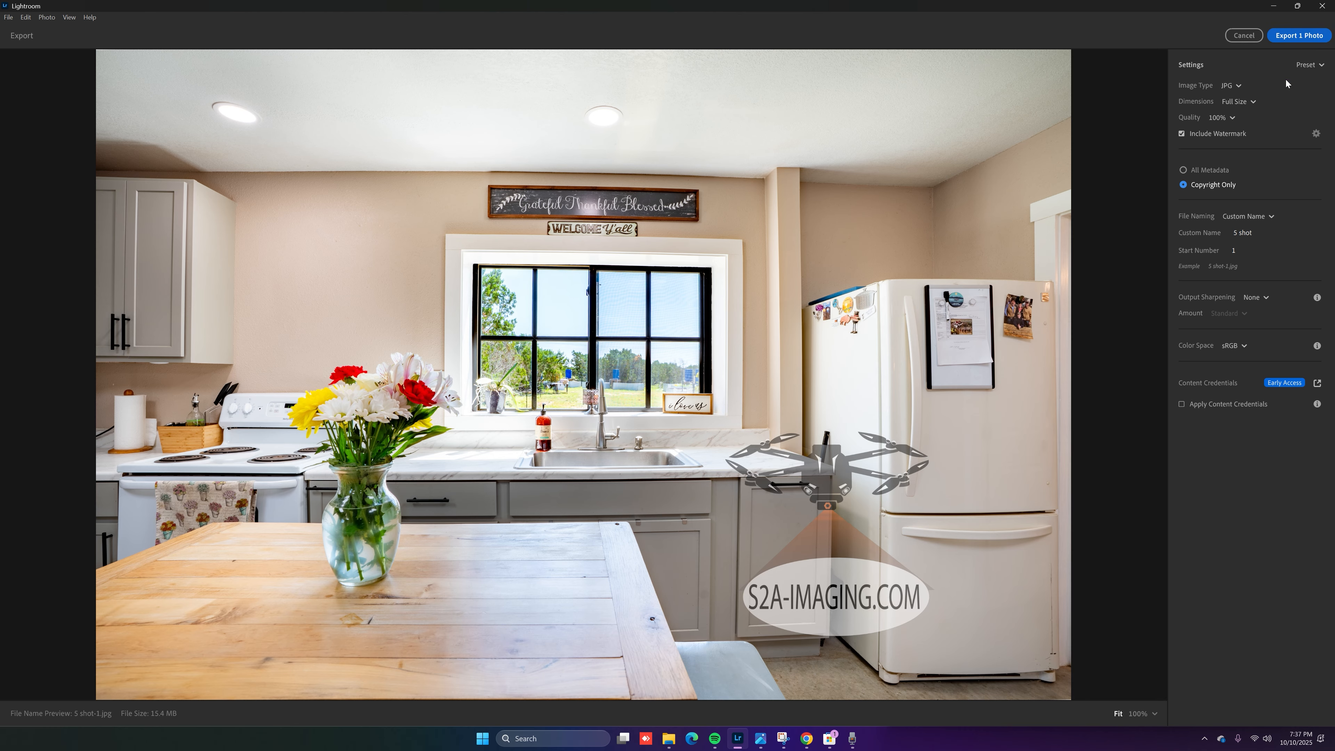
pyautogui.click(1319, 133)
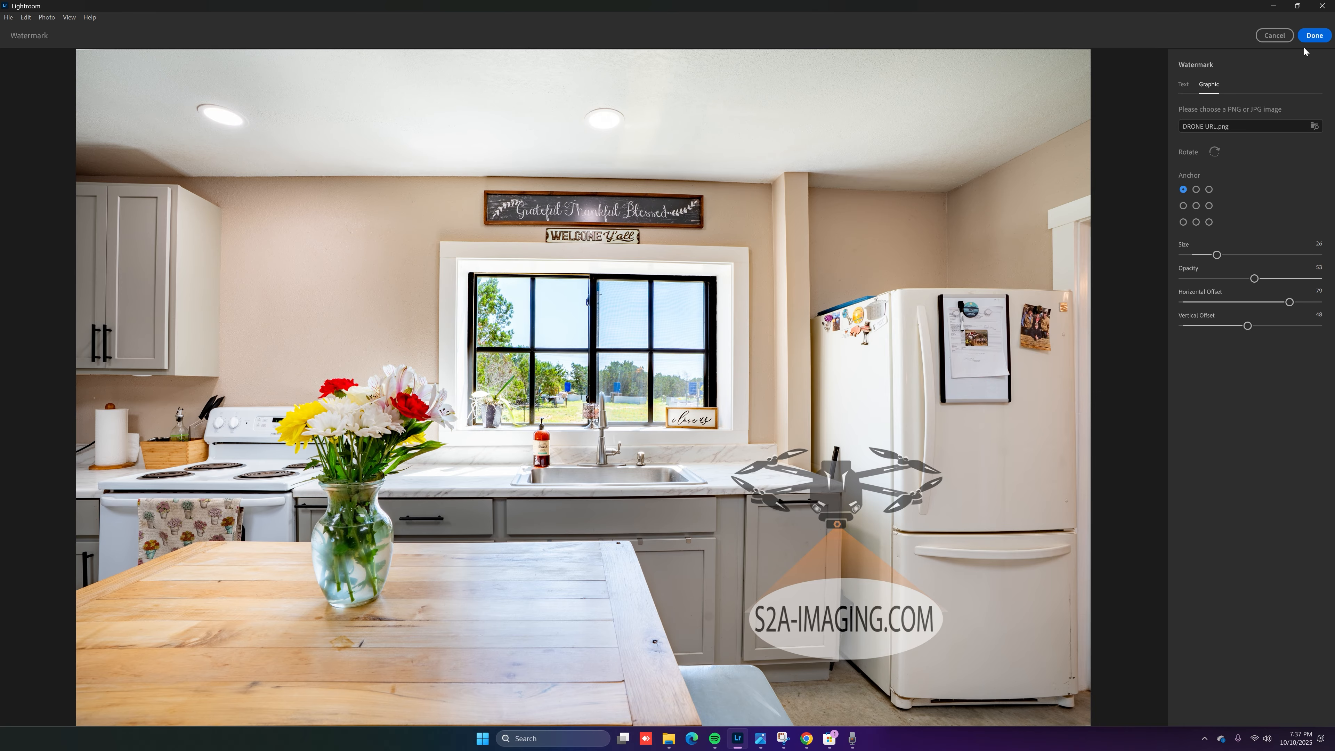
pyautogui.click(1314, 36)
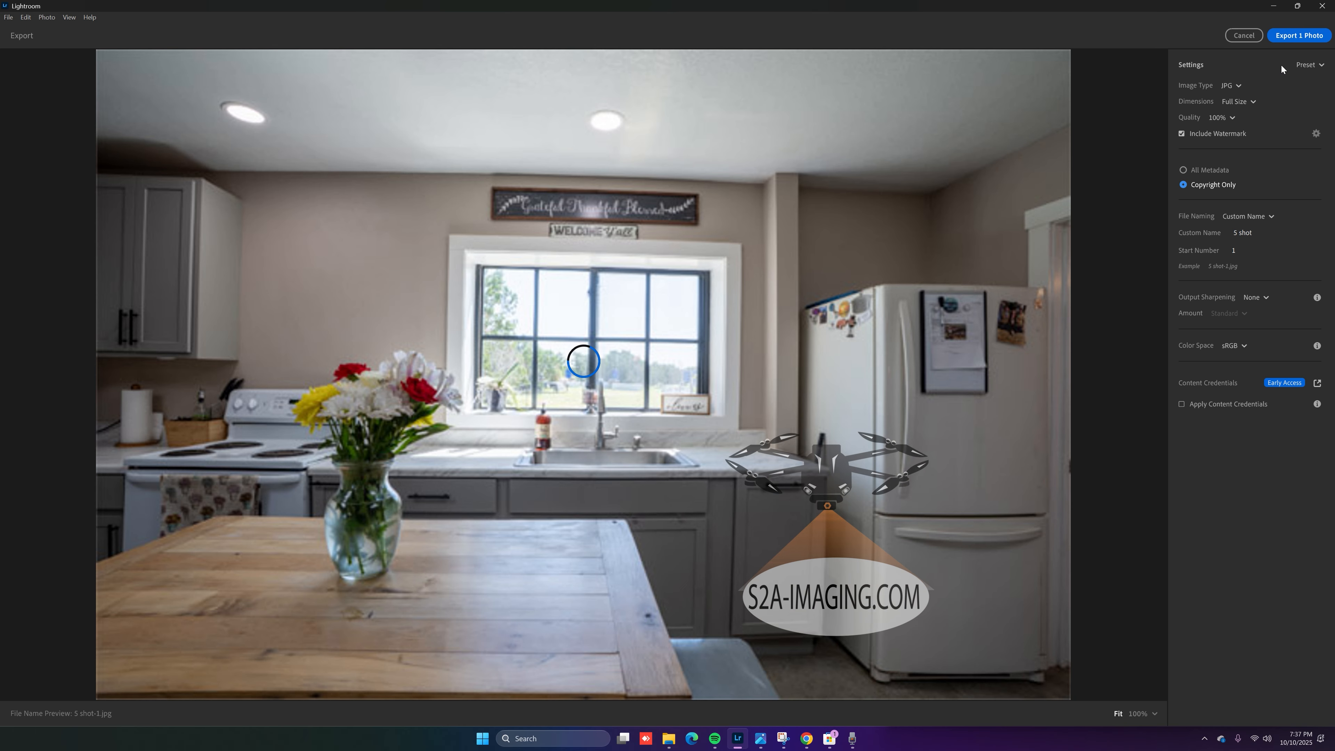
pyautogui.click(1303, 36)
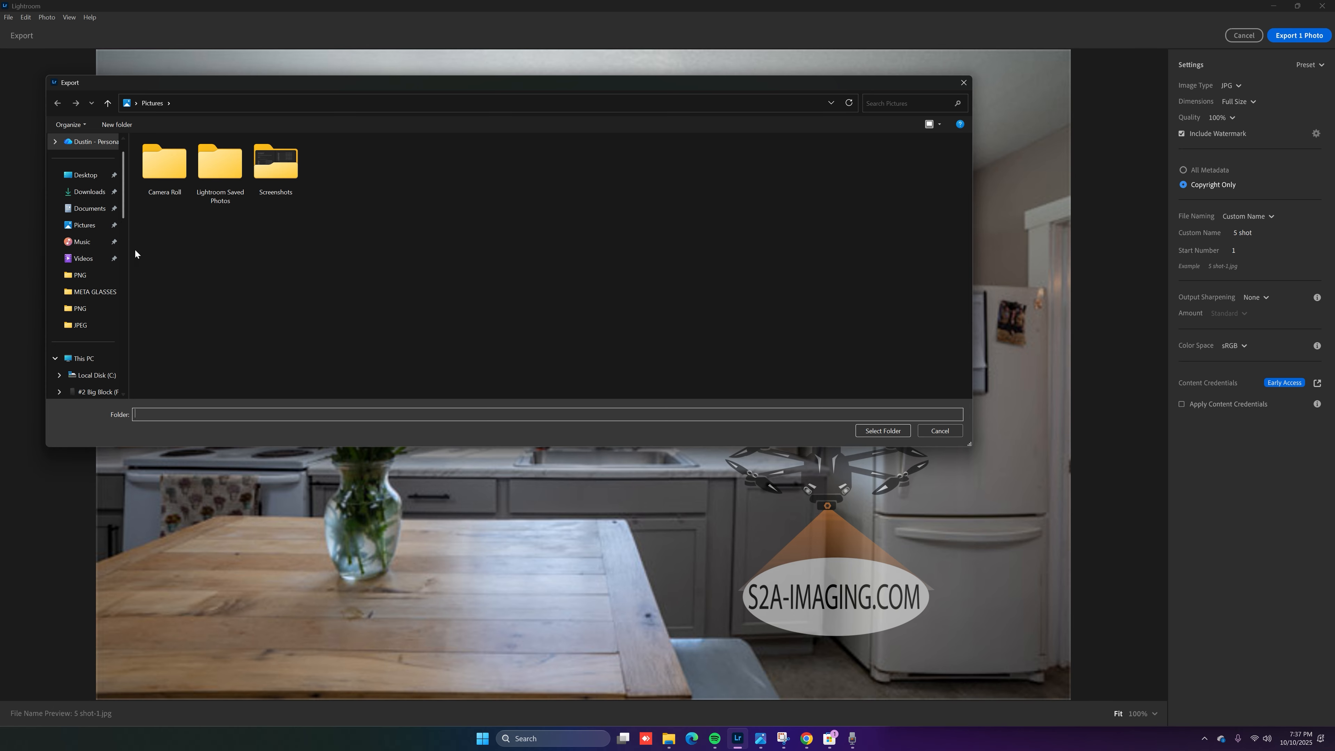
pyautogui.click(881, 431)
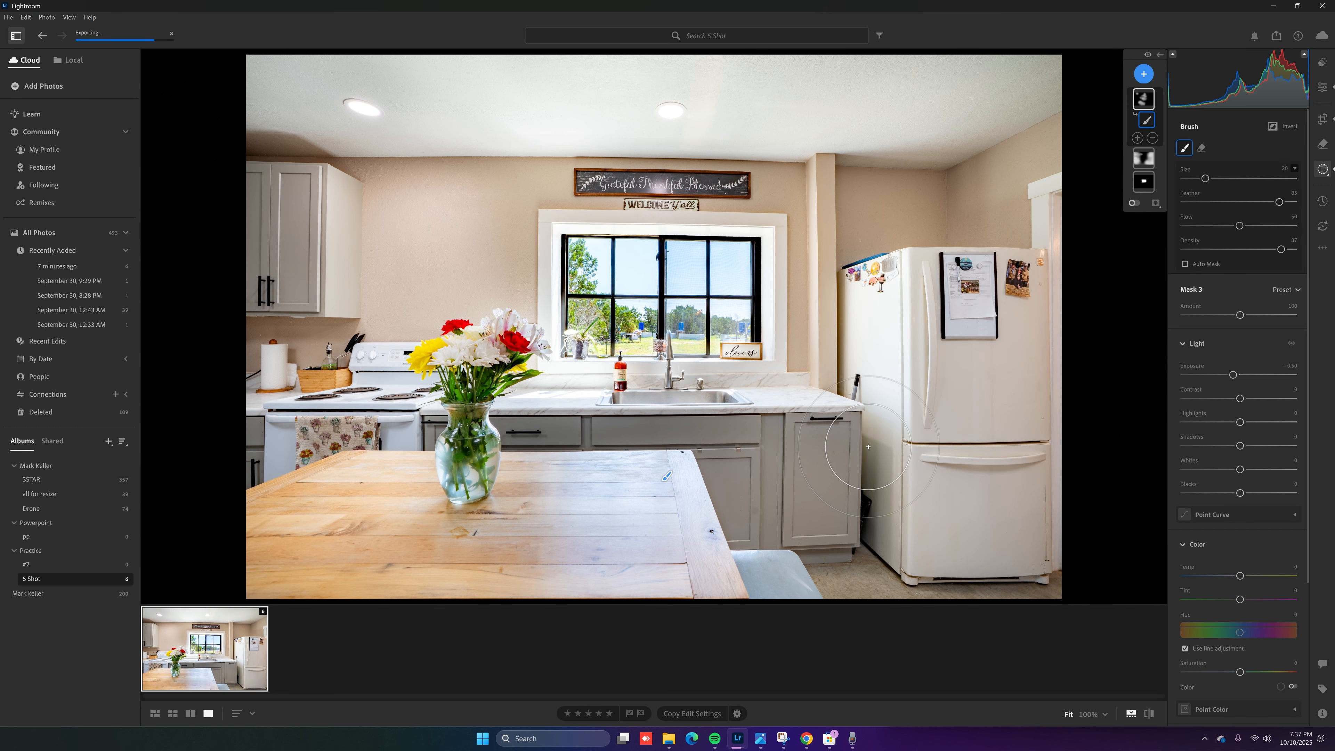